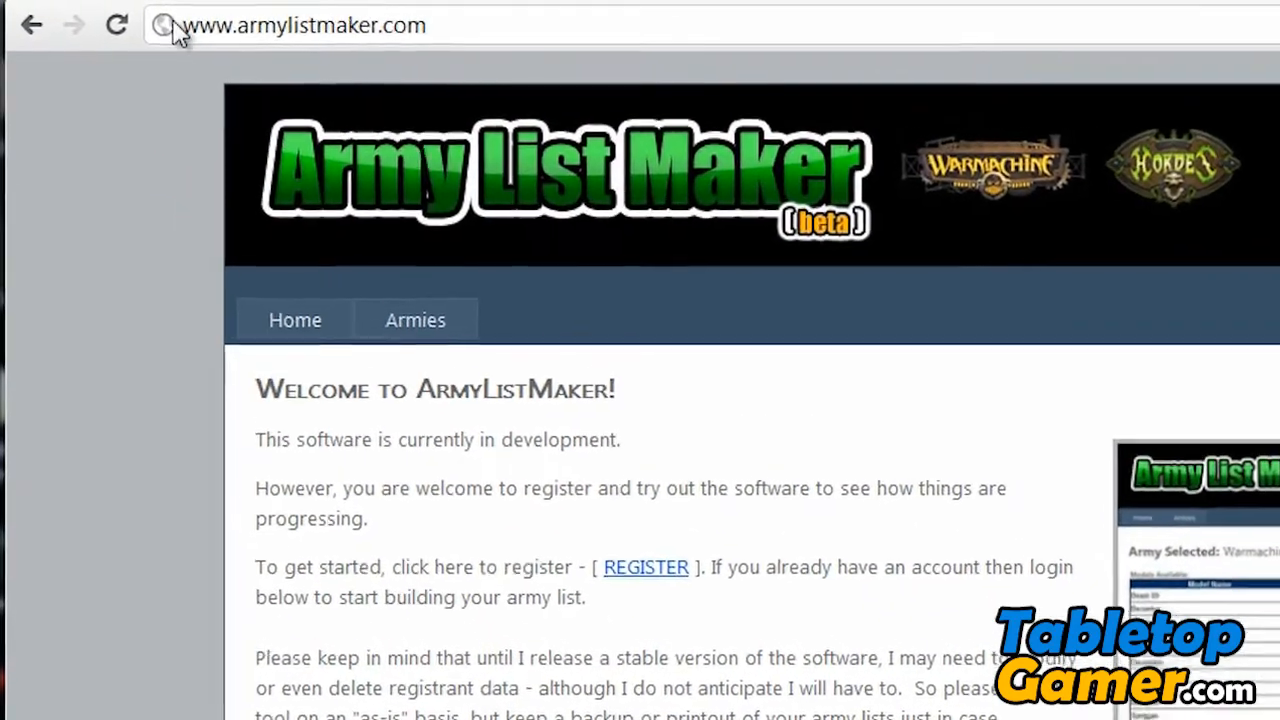
{"action": "left_click_drag", "start_coordinate": [168, 23], "coordinate": [379, 24]}
{"action": "left_click_drag", "start_coordinate": [500, 32], "coordinate": [540, 33]}
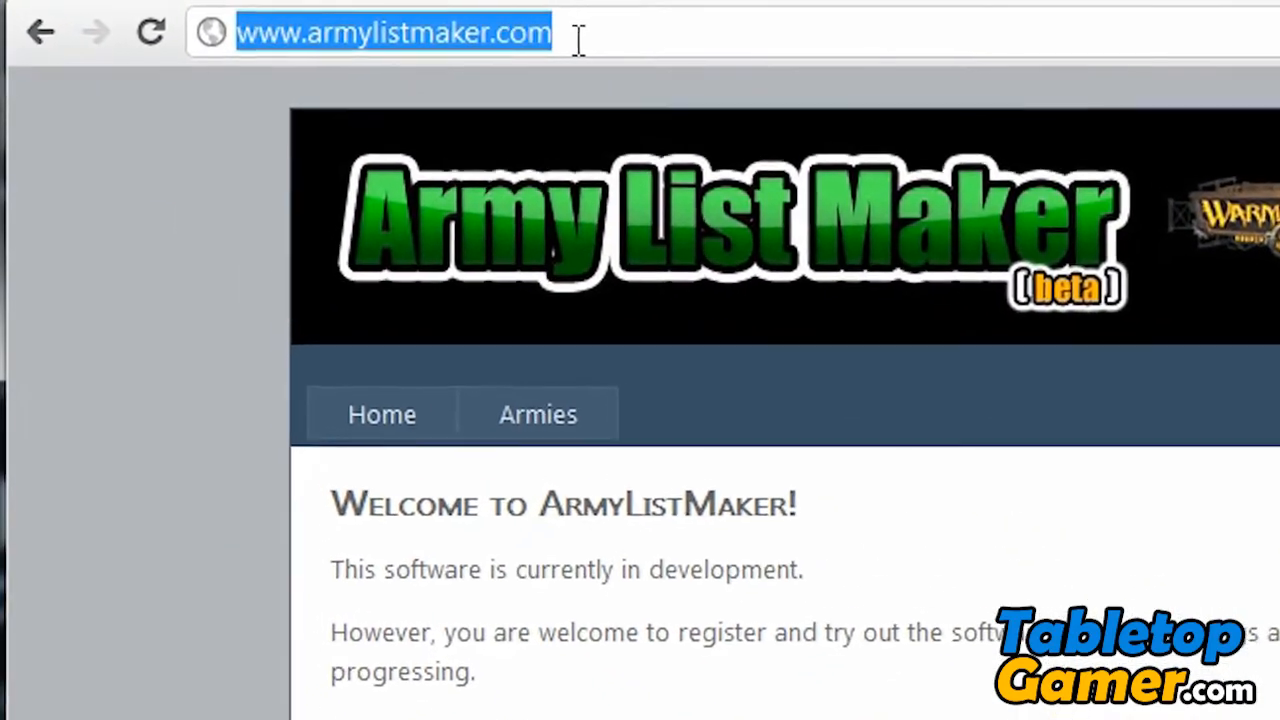
{"action": "left_click", "coordinate": [221, 426]}
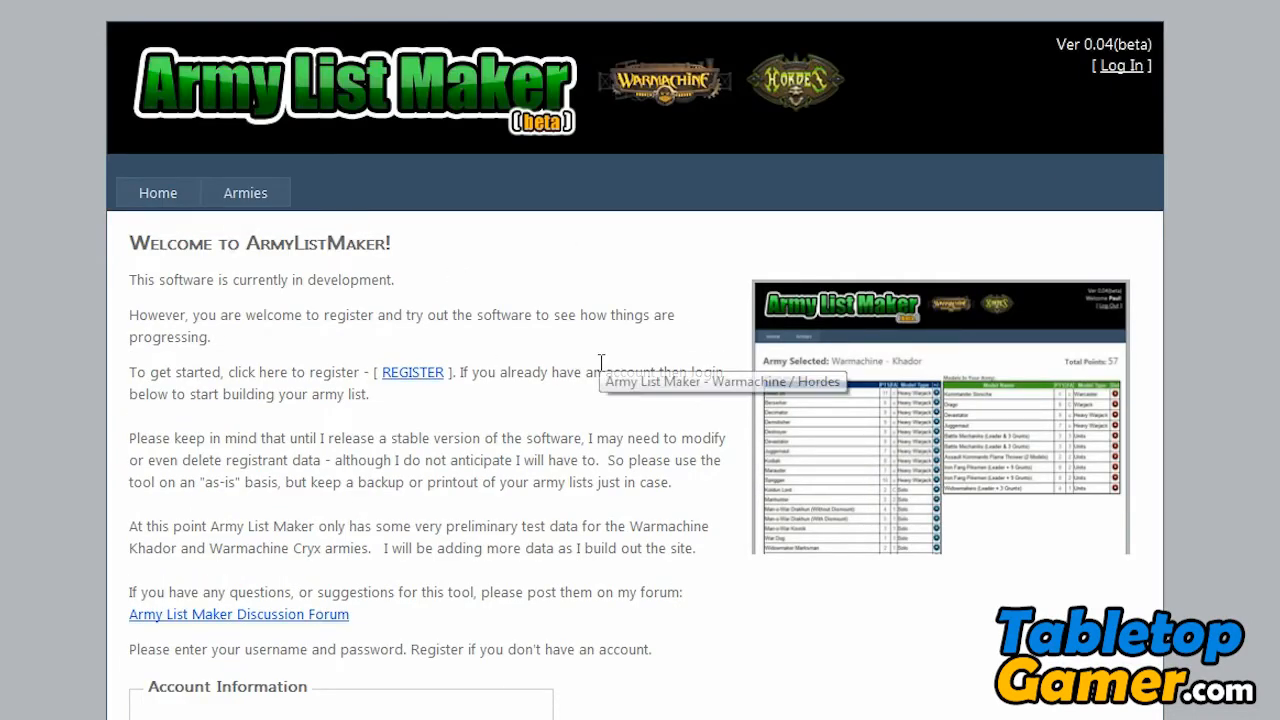
- Open the new account registration form and set the user name to TGDemo, keeping the prefilled e-mail
{"action": "left_click", "coordinate": [1136, 75]}
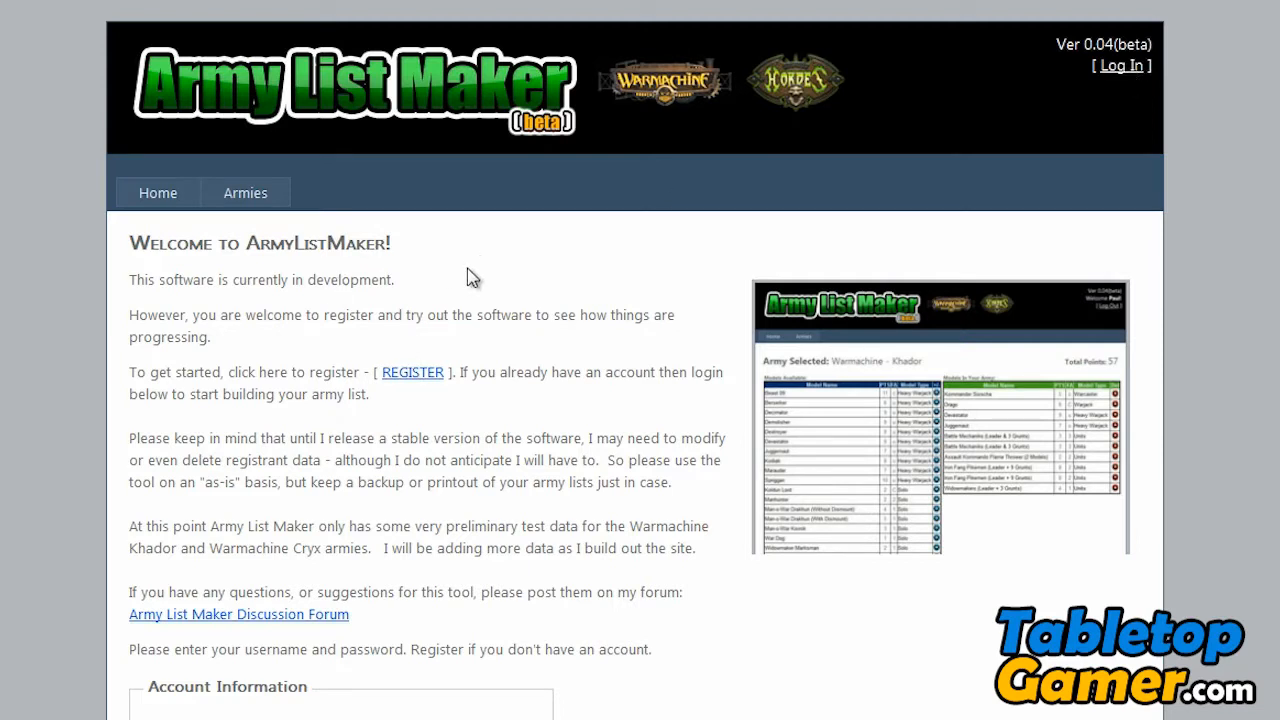
{"action": "left_click", "coordinate": [404, 376]}
{"action": "left_click", "coordinate": [281, 420]}
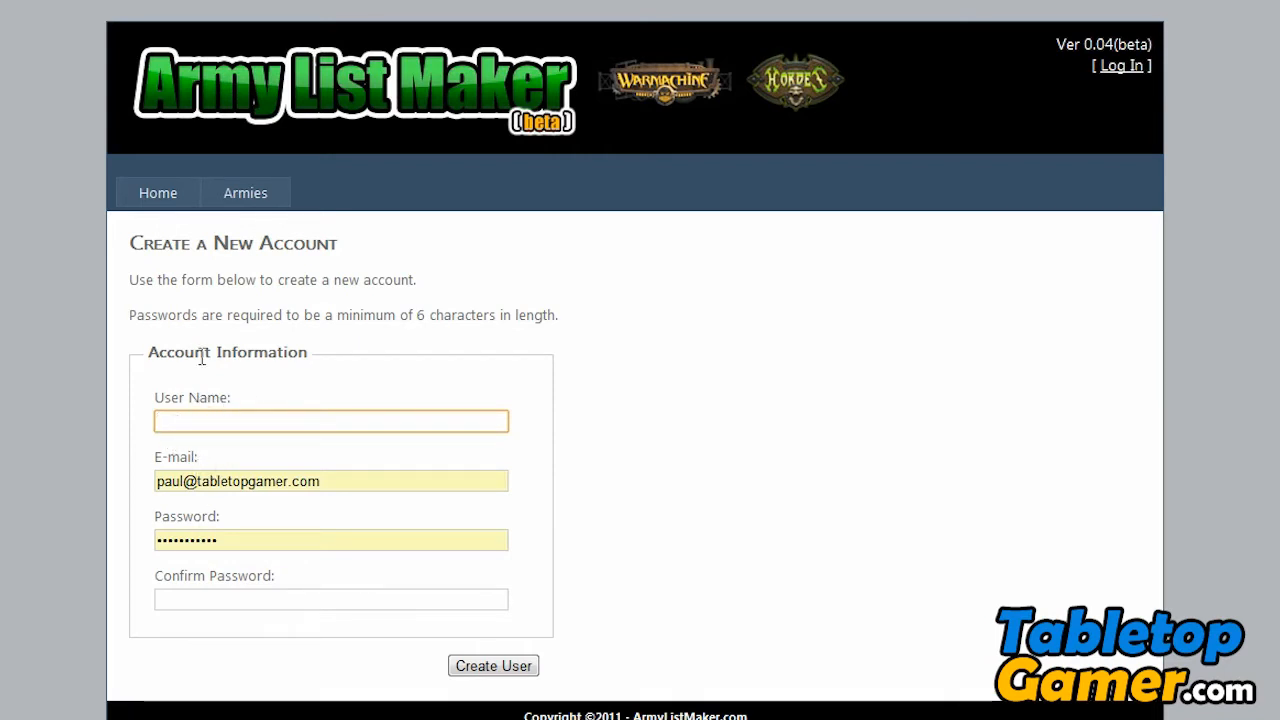
{"action": "type", "text": "TG"}
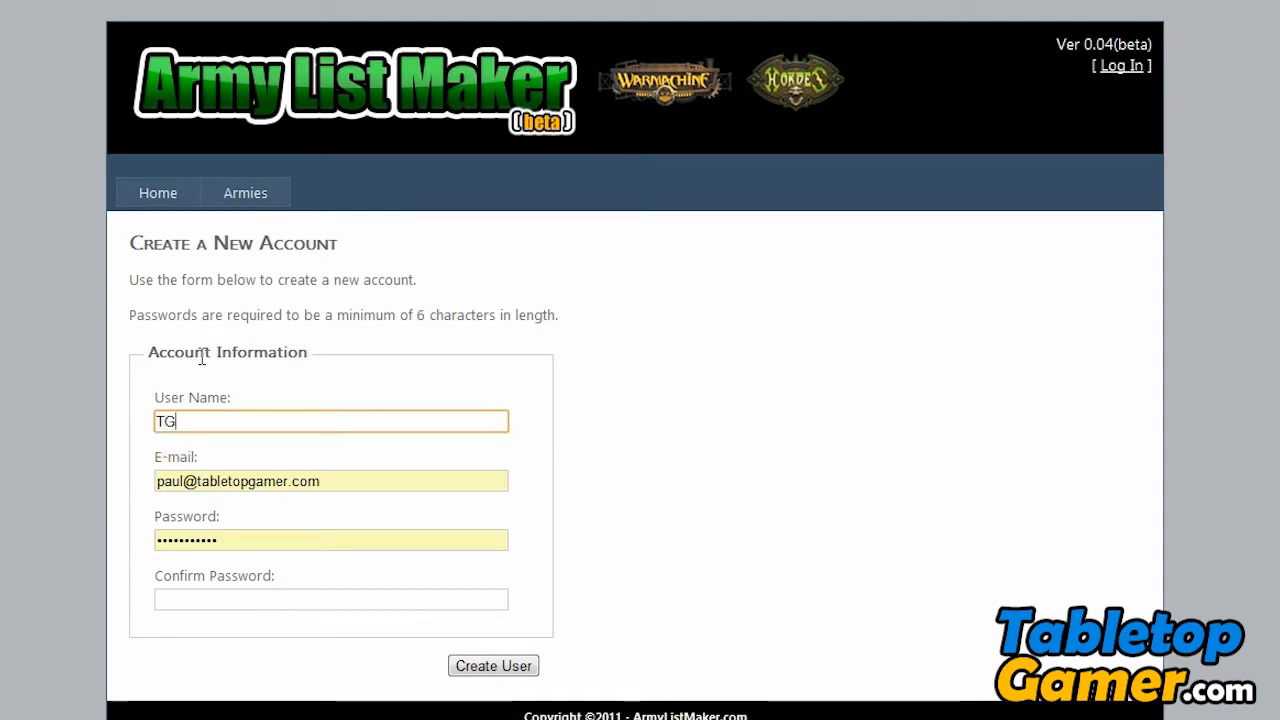
{"action": "type", "text": "Demo"}
{"action": "key", "text": "Tab"}
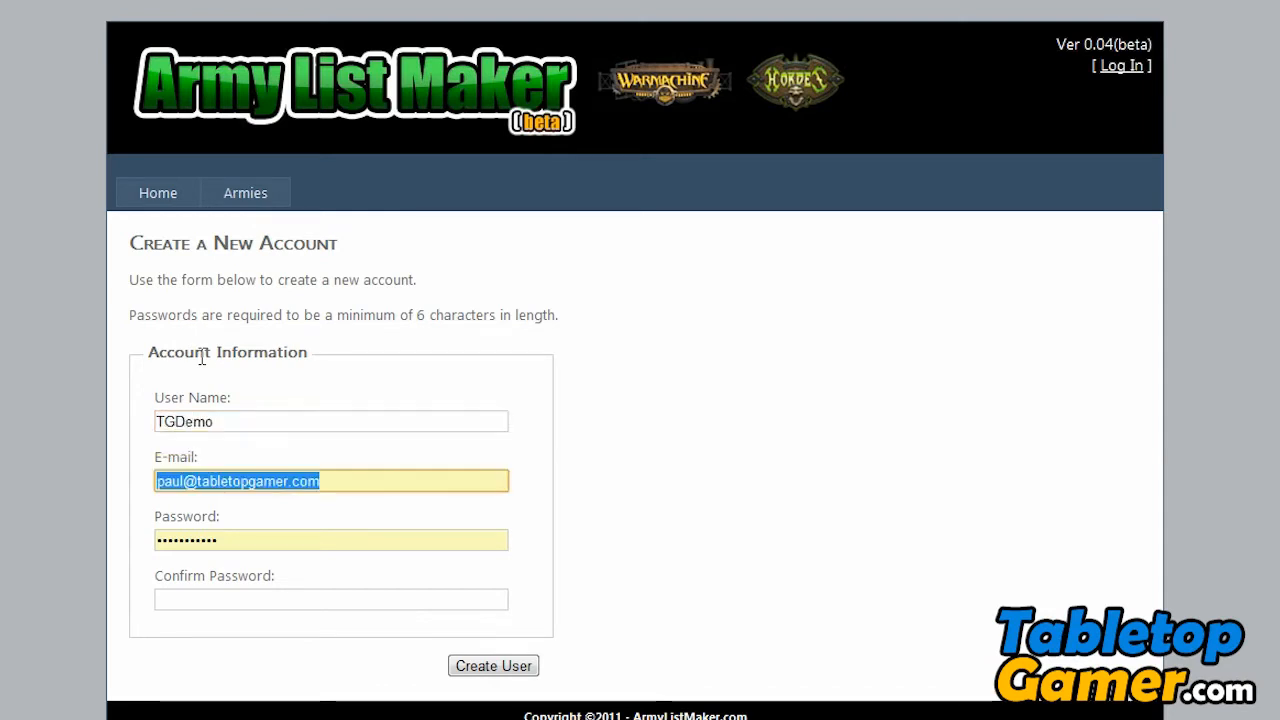
{"action": "key", "text": "Tab"}
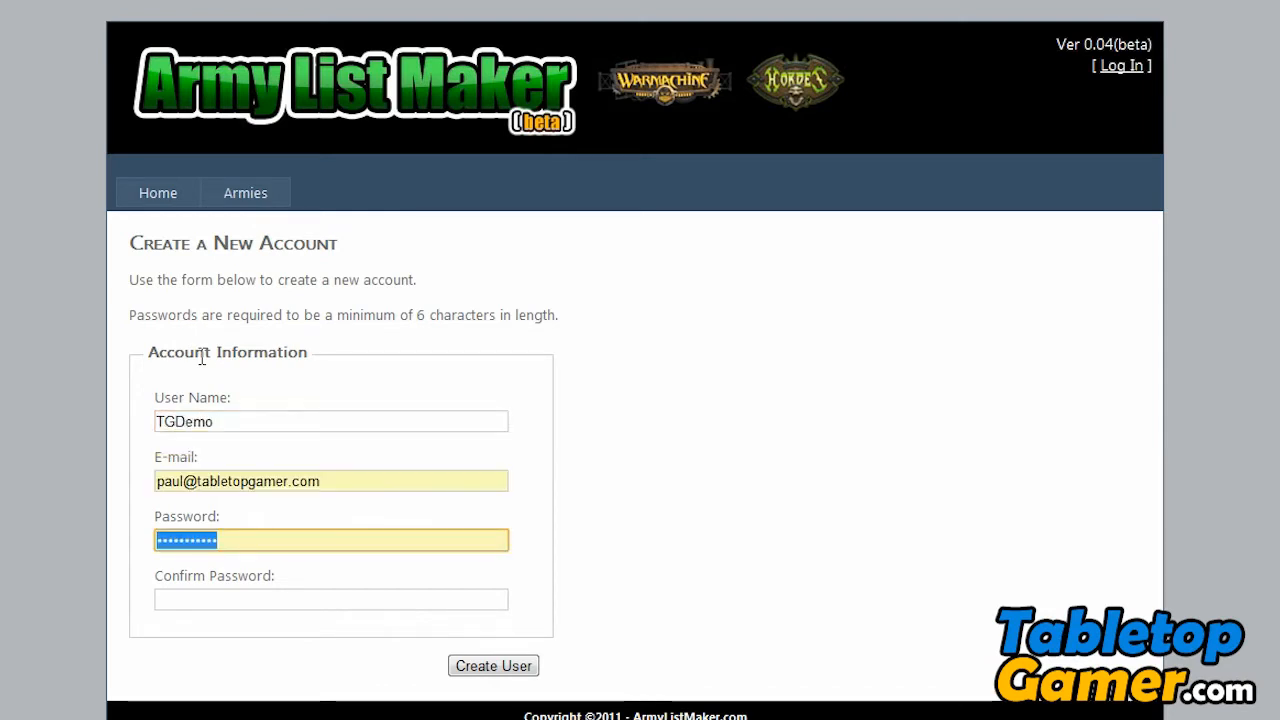
- Enter and confirm the account password, and create the user
{"action": "type", "text": "p•••••"}
{"action": "key", "text": "Tab"}
{"action": "type", "text": "••••••"}
{"action": "left_click", "coordinate": [515, 665]}
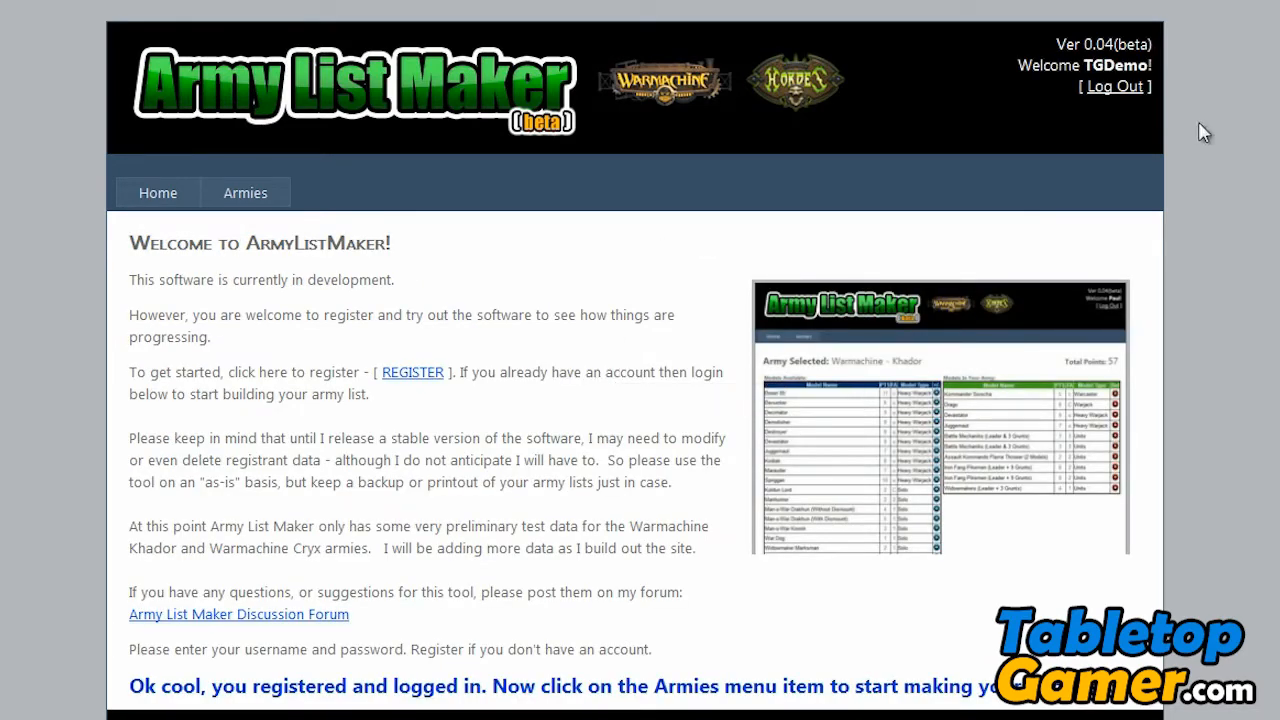
- Add a Warmachine - Khador army on the Armies page and open its list builder
{"action": "left_click_drag", "start_coordinate": [1020, 64], "coordinate": [1155, 72]}
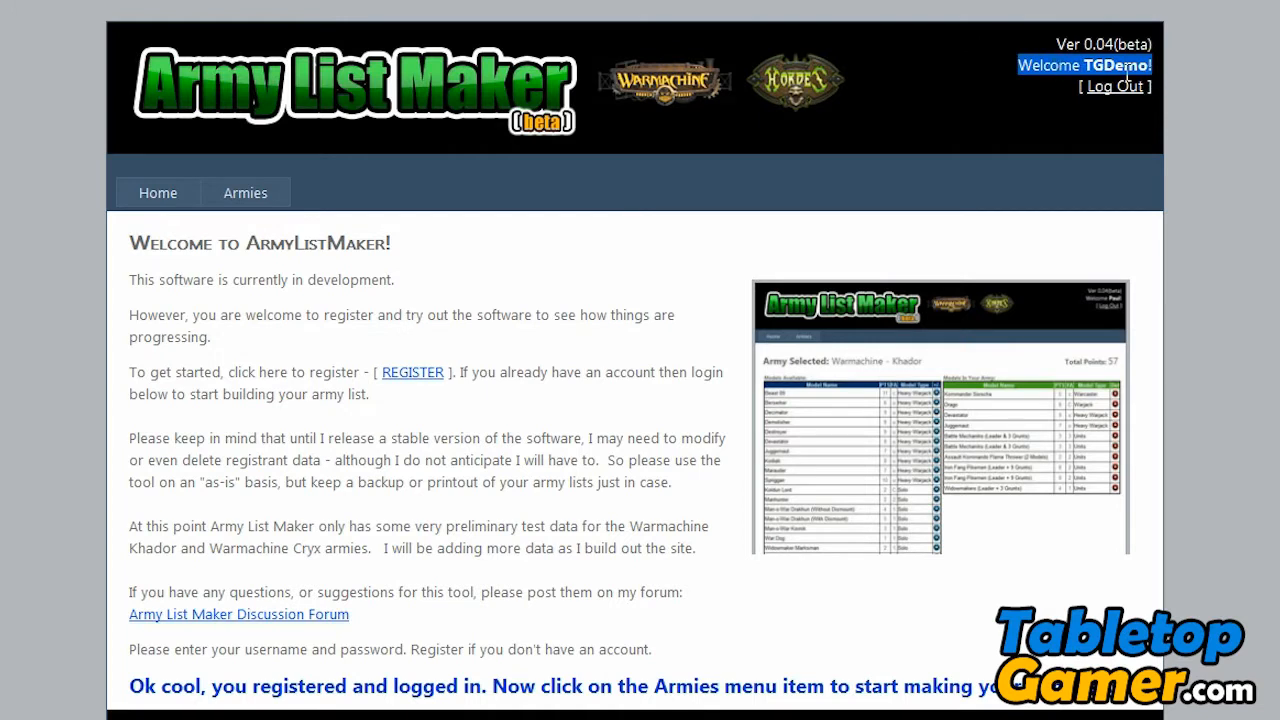
{"action": "left_click", "coordinate": [580, 347]}
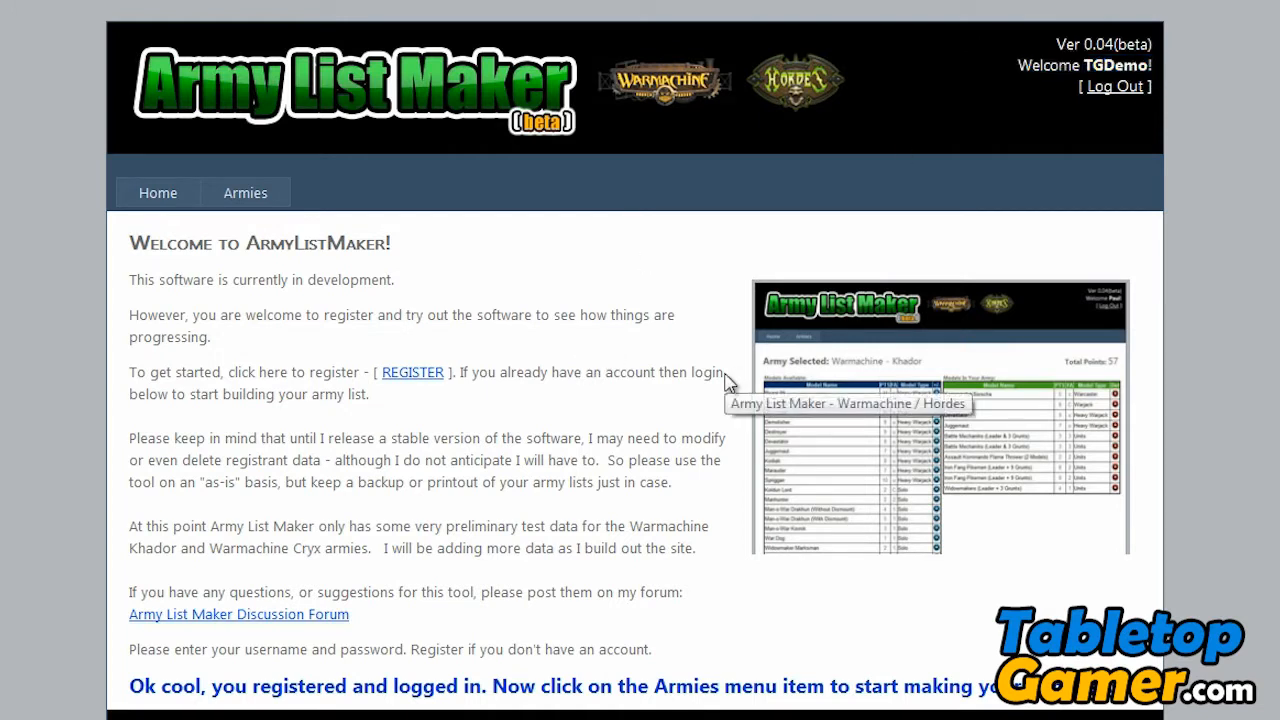
{"action": "left_click", "coordinate": [250, 194]}
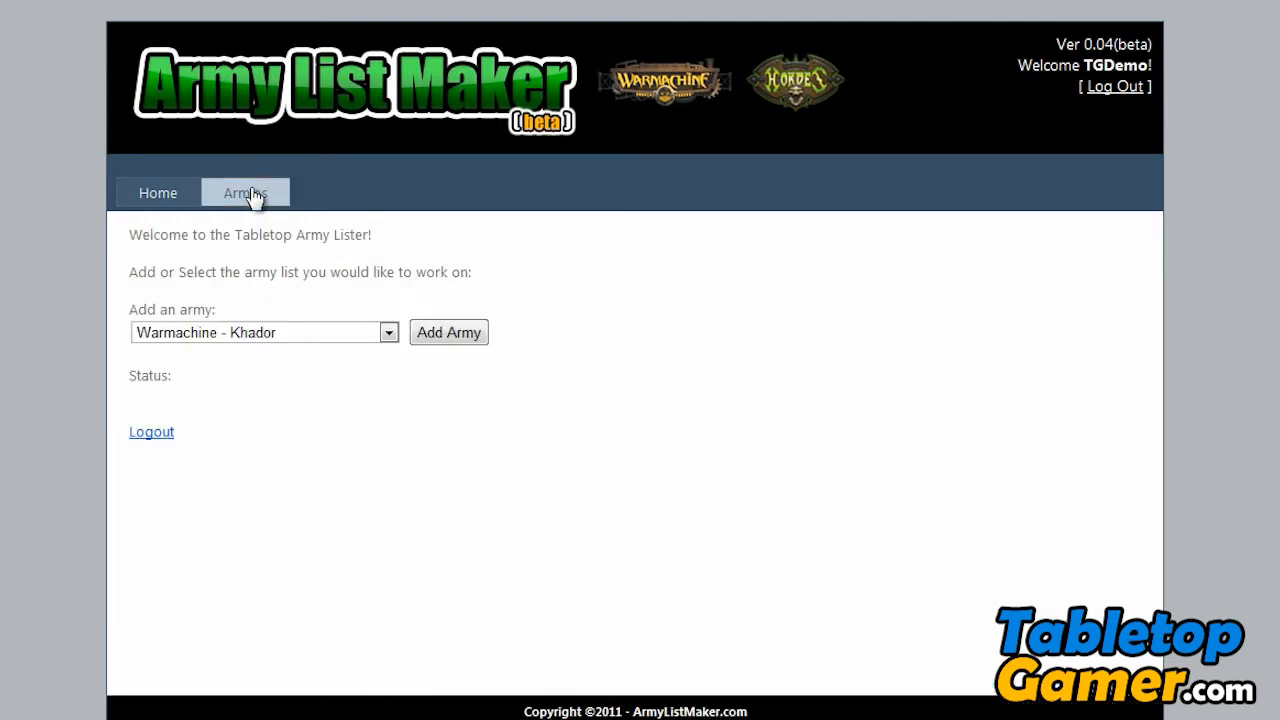
{"action": "left_click", "coordinate": [244, 340]}
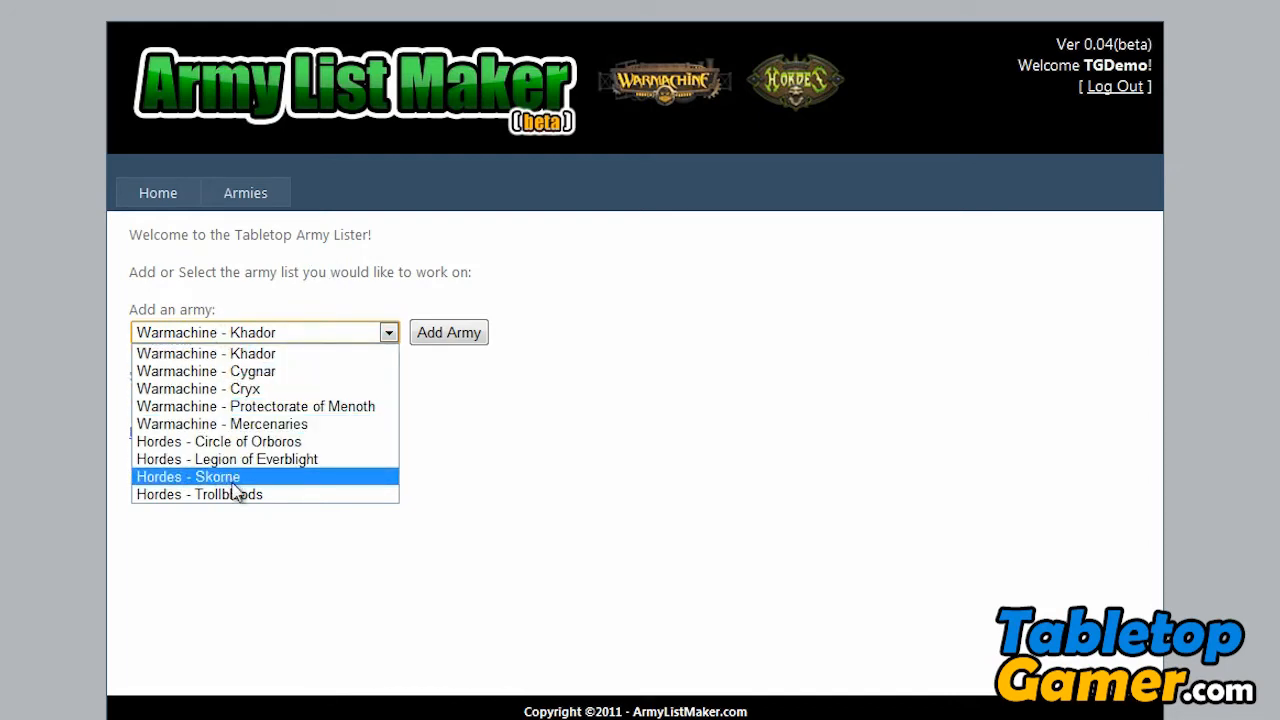
{"action": "left_click", "coordinate": [241, 354]}
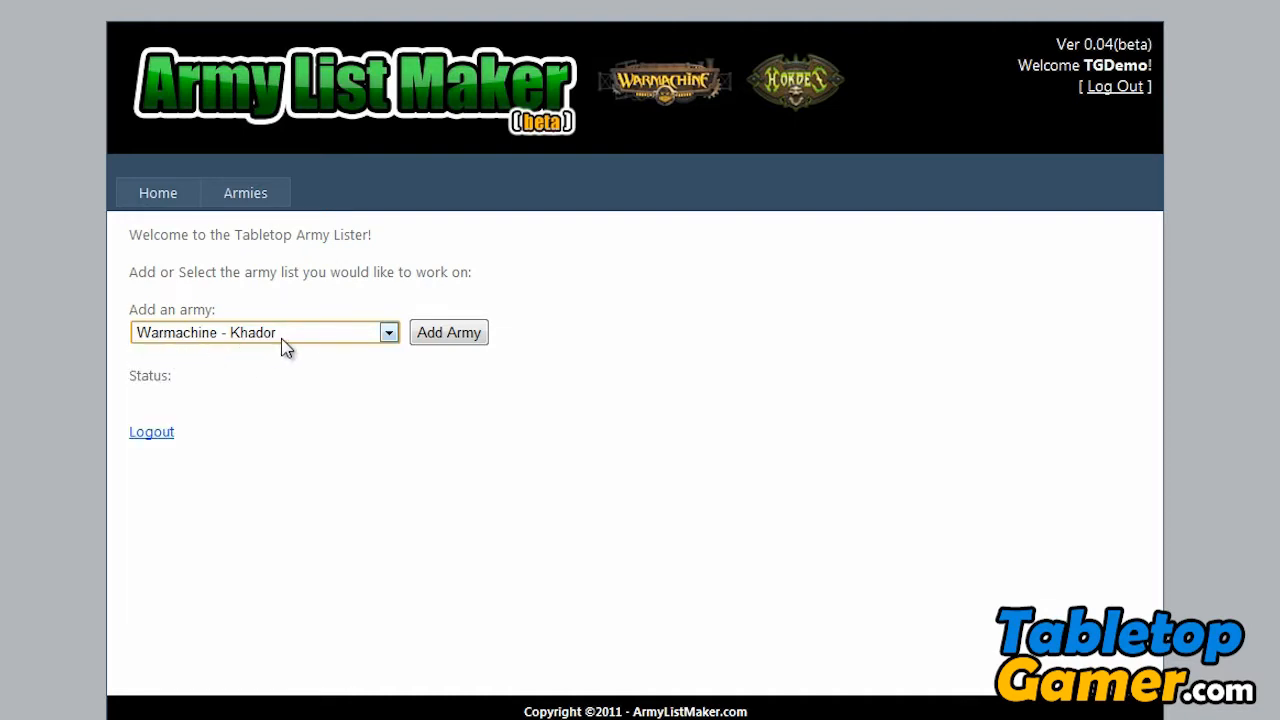
{"action": "left_click", "coordinate": [469, 343]}
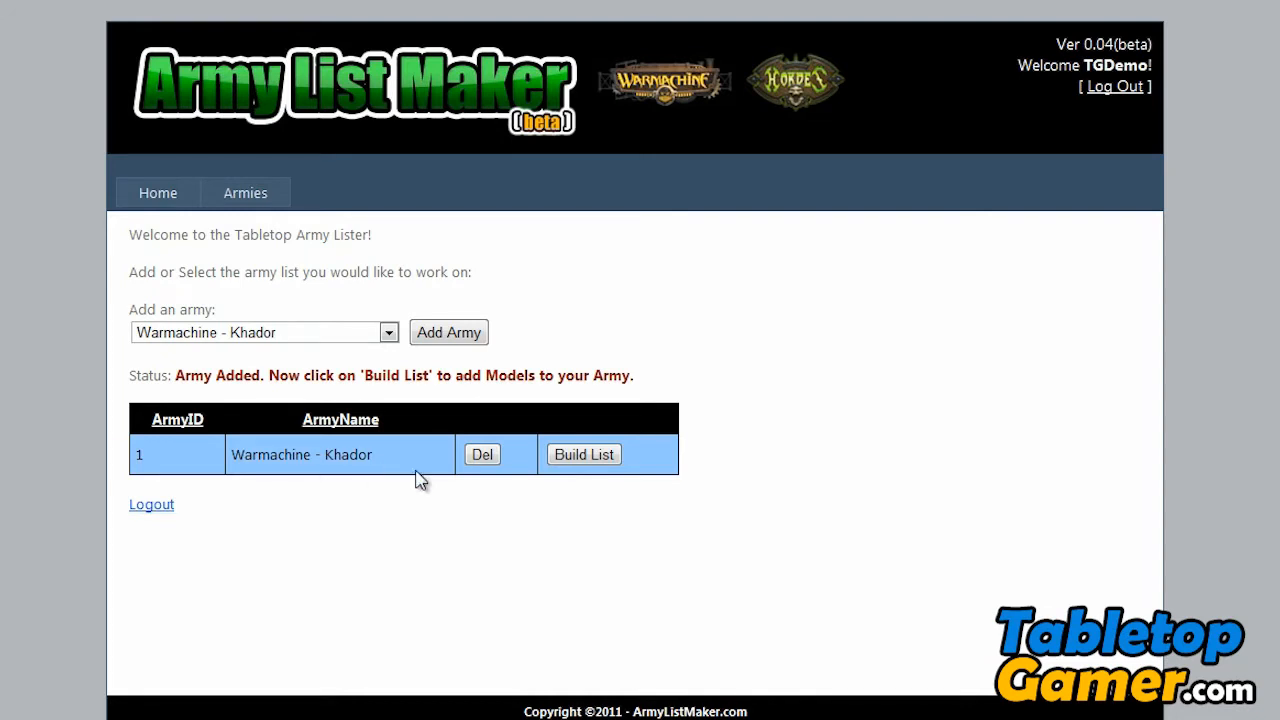
{"action": "left_click", "coordinate": [581, 463]}
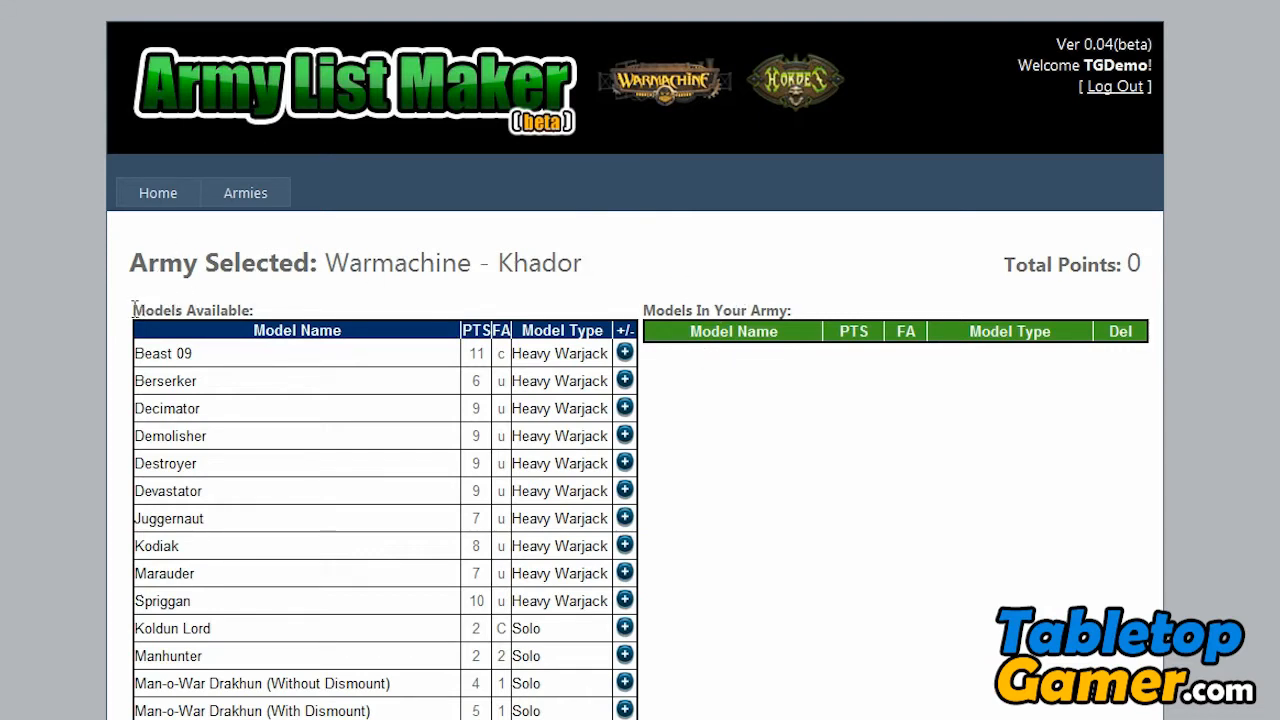
- Examine the available models with their points and field allowance, and the table of models in the army
{"action": "left_click_drag", "start_coordinate": [133, 308], "coordinate": [289, 318]}
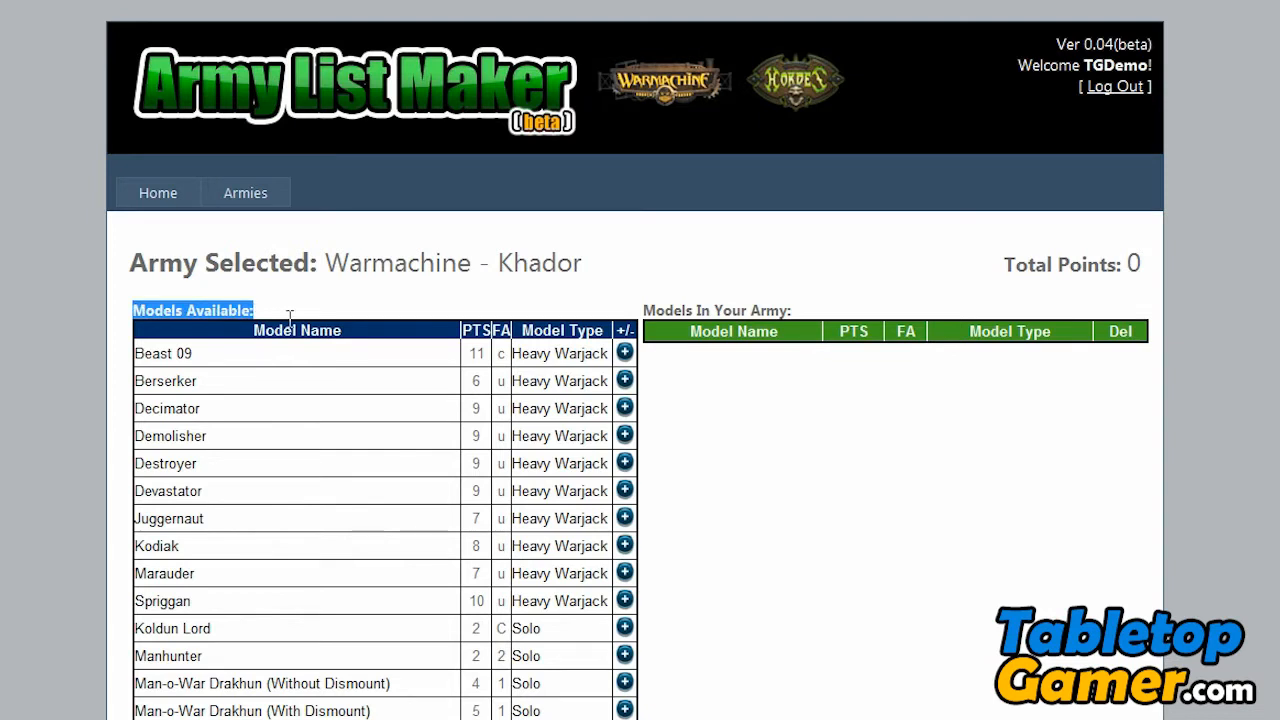
{"action": "left_click", "coordinate": [178, 348]}
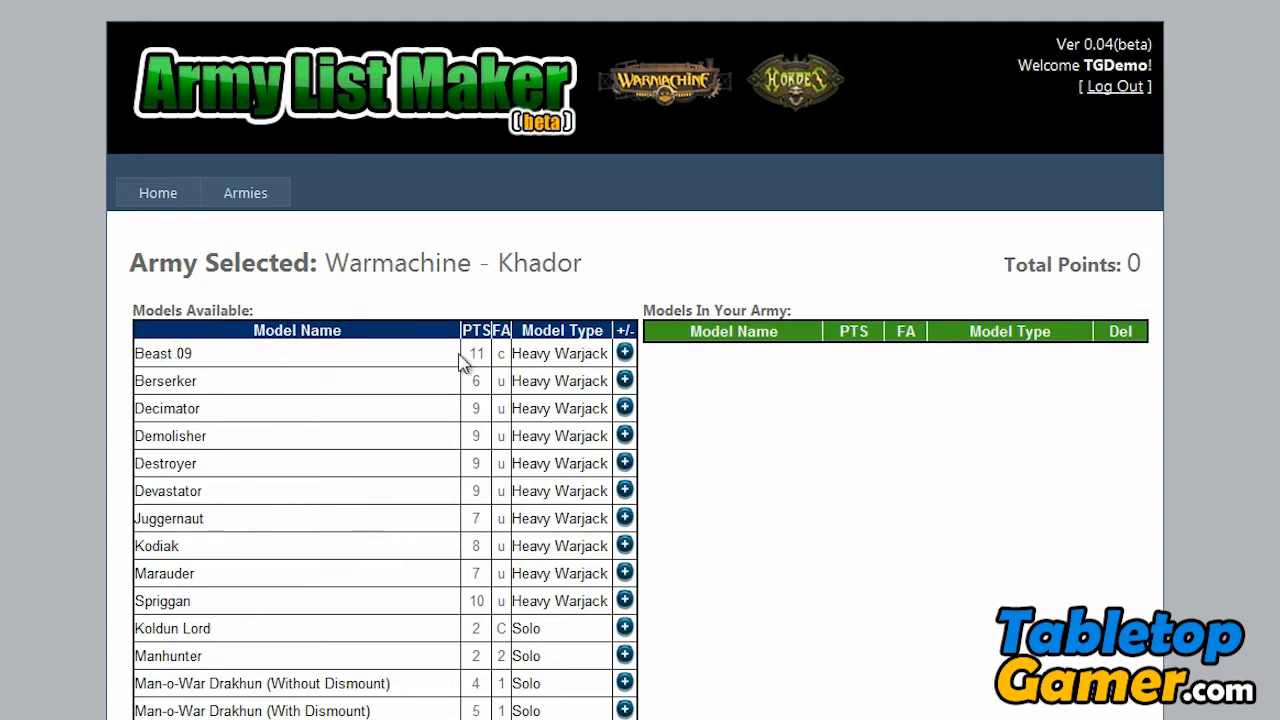
{"action": "left_click_drag", "start_coordinate": [472, 355], "coordinate": [500, 357]}
{"action": "left_click", "coordinate": [504, 351]}
{"action": "left_click_drag", "start_coordinate": [649, 301], "coordinate": [820, 314]}
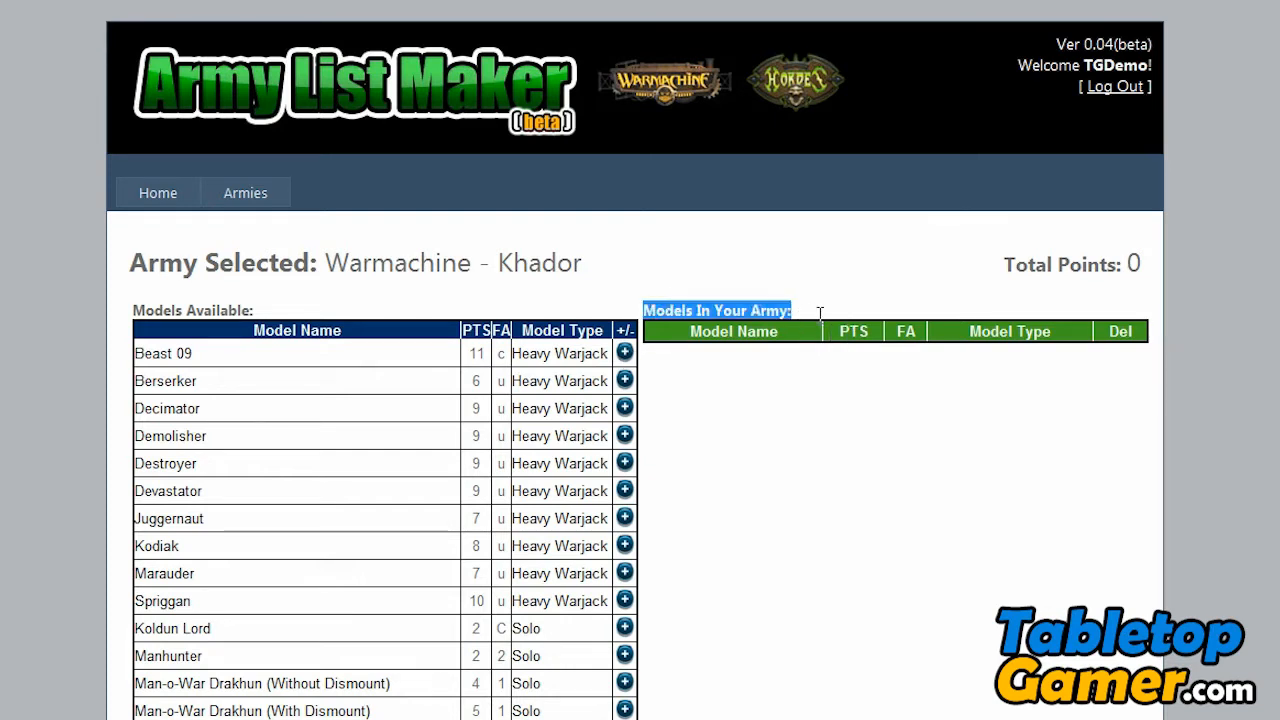
{"action": "left_click", "coordinate": [690, 402]}
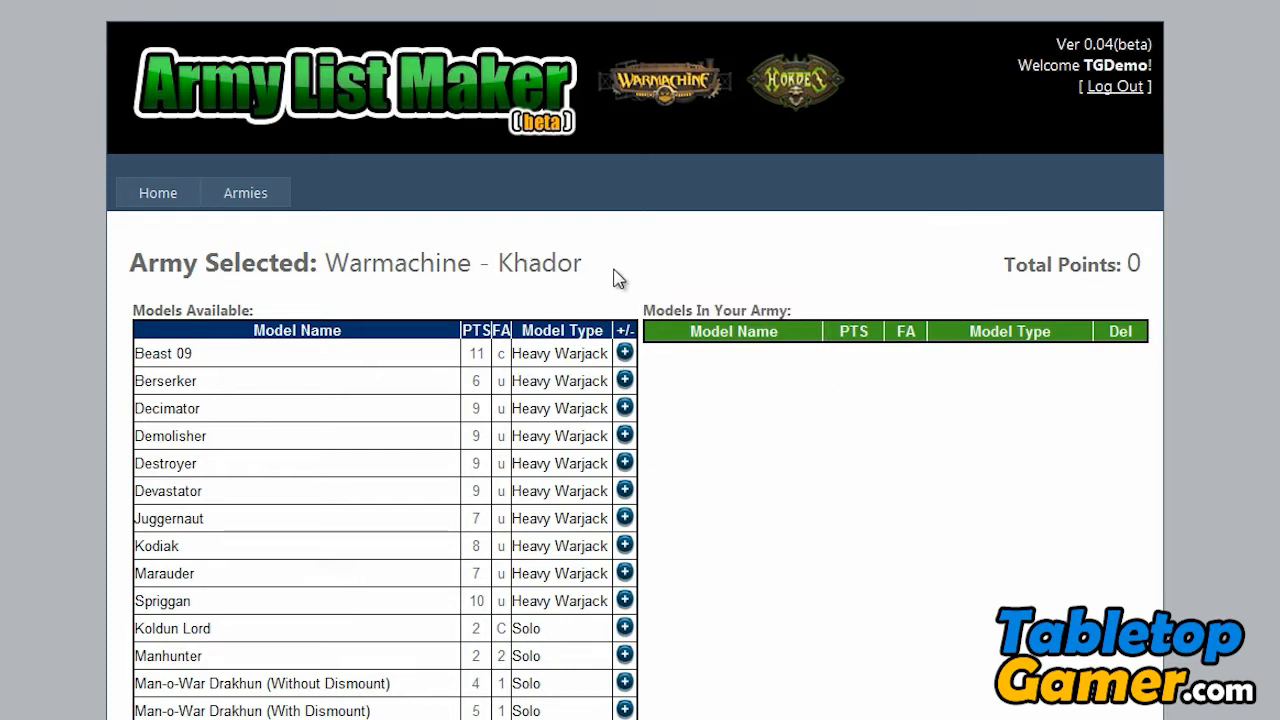
- Find the warcasters among the available models and add Kommander Sorscha to the army
{"action": "scroll", "coordinate": [615, 330], "scroll_direction": "down", "scroll_amount": 1}
{"action": "scroll", "coordinate": [615, 330], "scroll_direction": "down", "scroll_amount": 3}
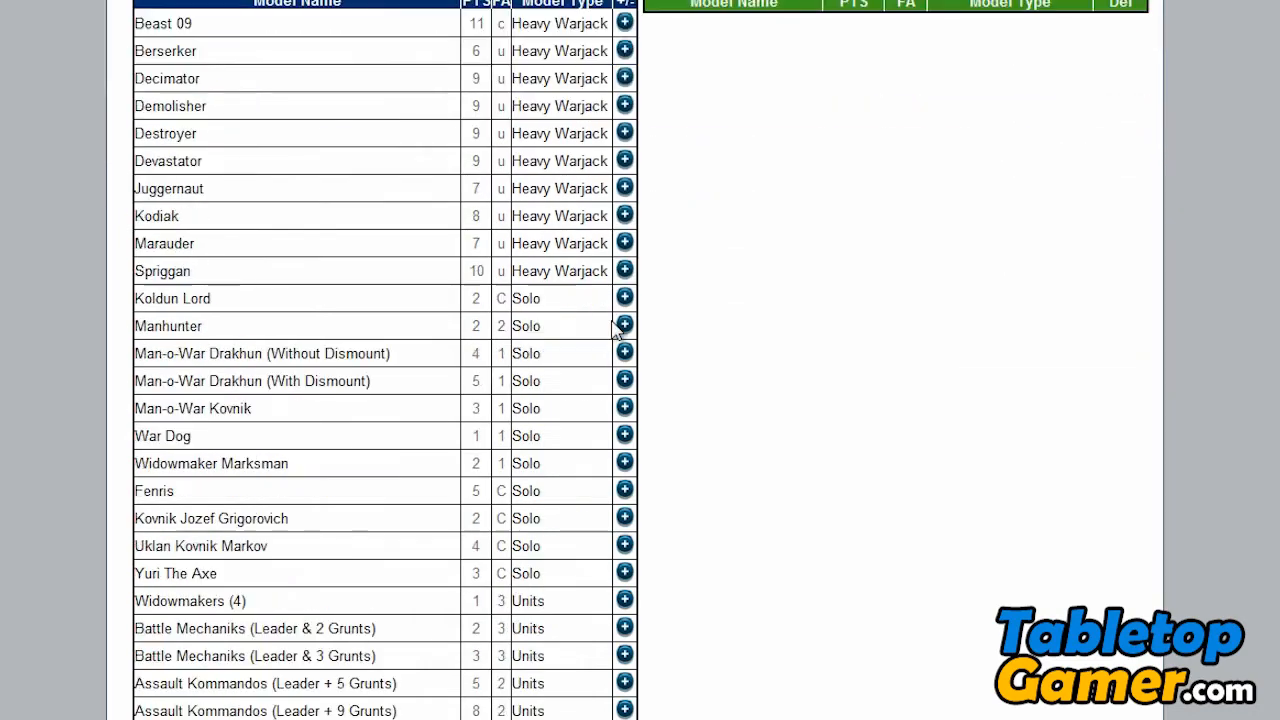
{"action": "scroll", "coordinate": [615, 330], "scroll_direction": "down", "scroll_amount": 8}
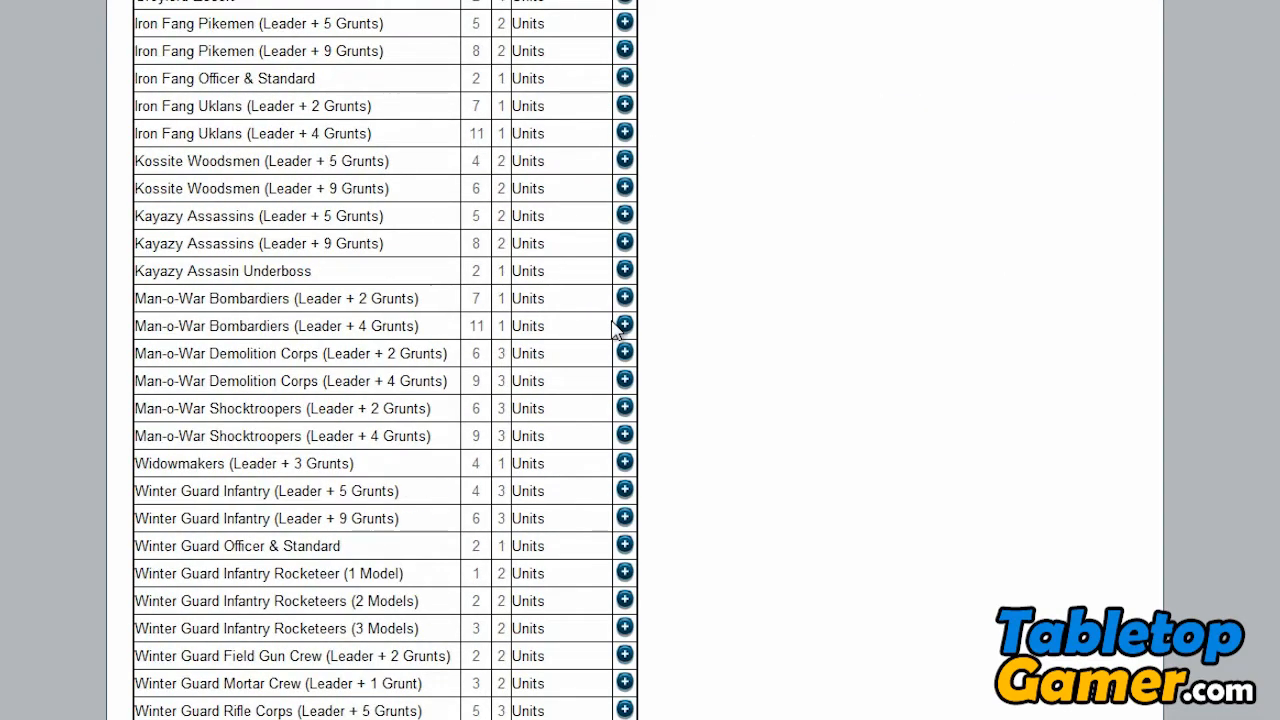
{"action": "scroll", "coordinate": [615, 330], "scroll_direction": "down", "scroll_amount": 4}
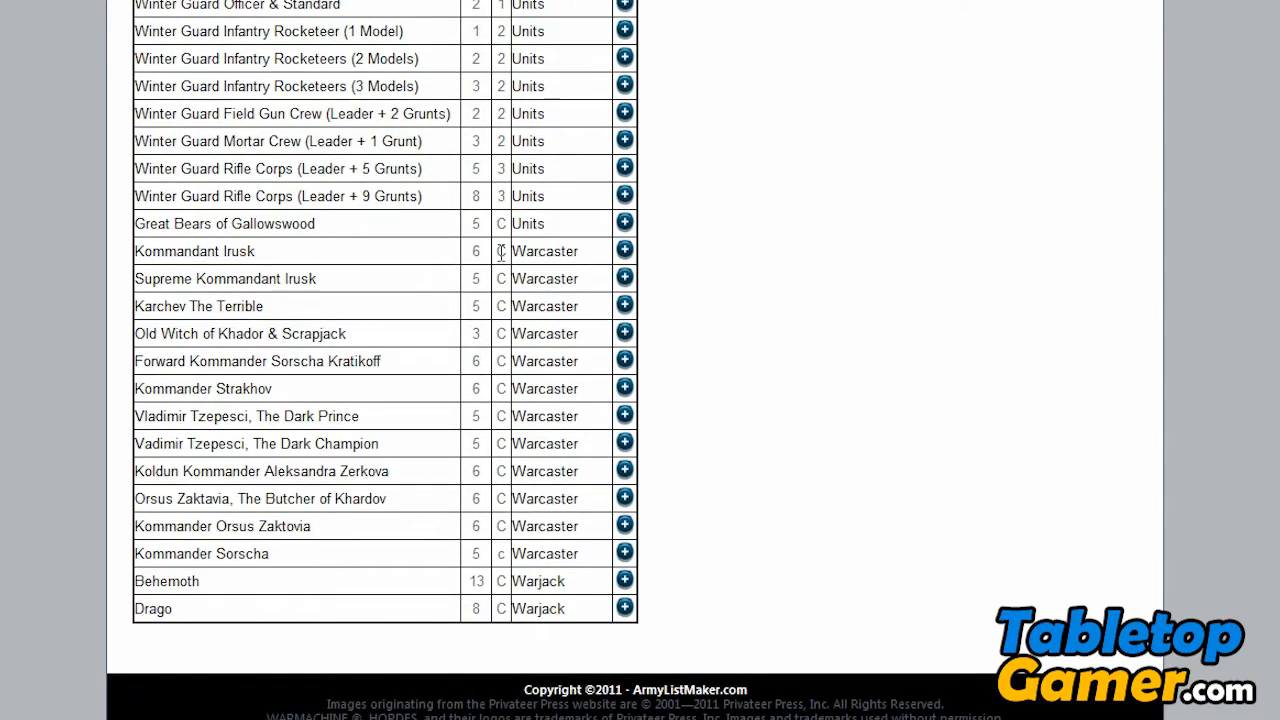
{"action": "left_click_drag", "start_coordinate": [516, 251], "coordinate": [586, 389]}
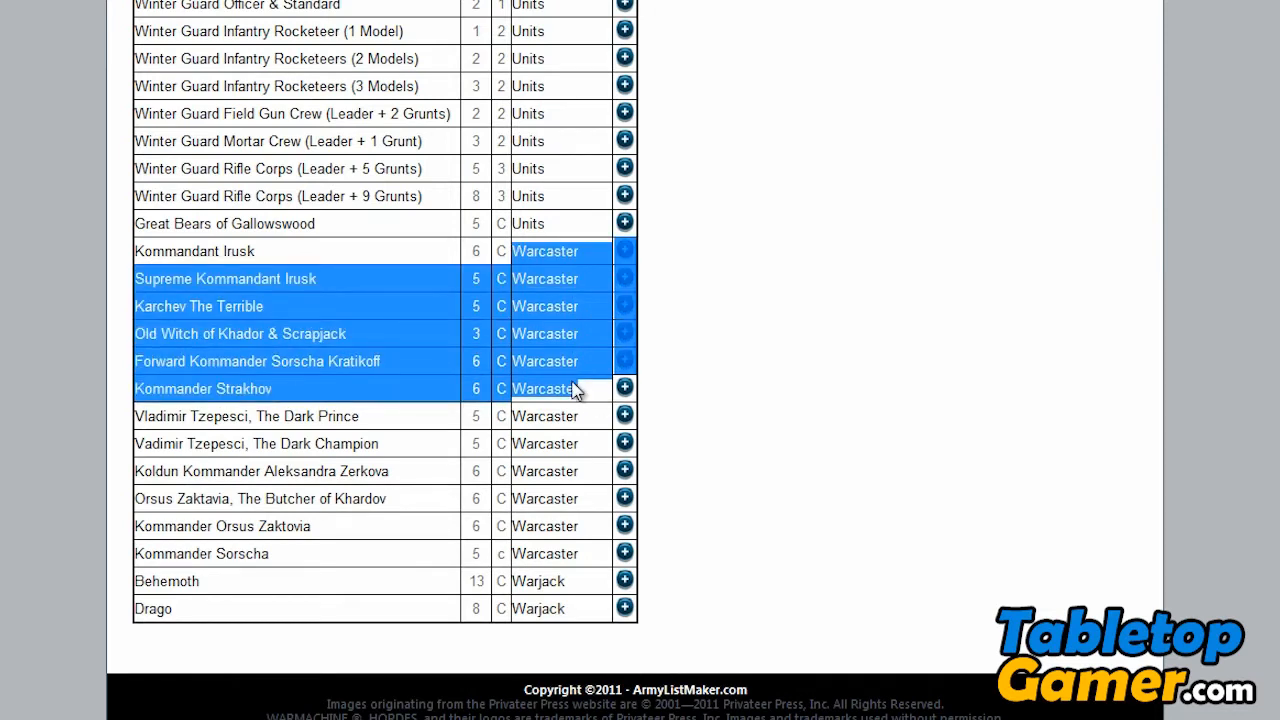
{"action": "left_click", "coordinate": [580, 385]}
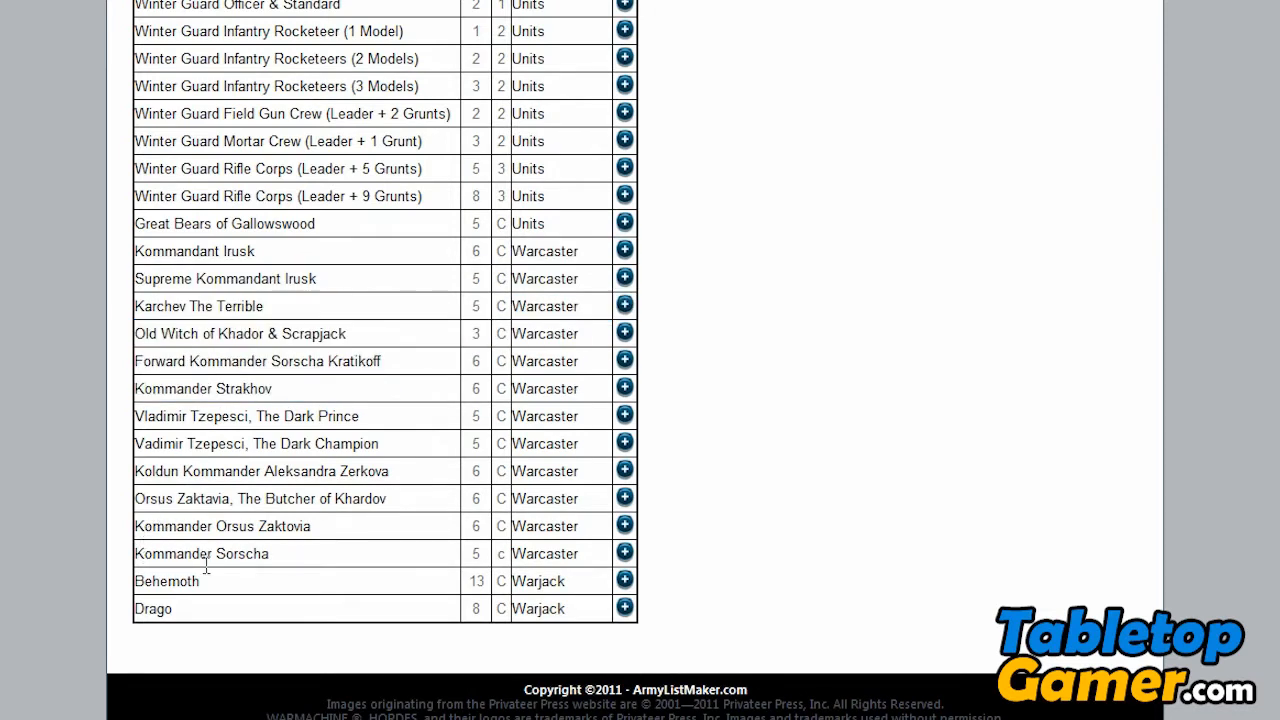
{"action": "left_click", "coordinate": [625, 555]}
- Review the name, points, field allowance and model type of the added warcaster, and the army's total points
{"action": "scroll", "coordinate": [790, 437], "scroll_direction": "up", "scroll_amount": 15}
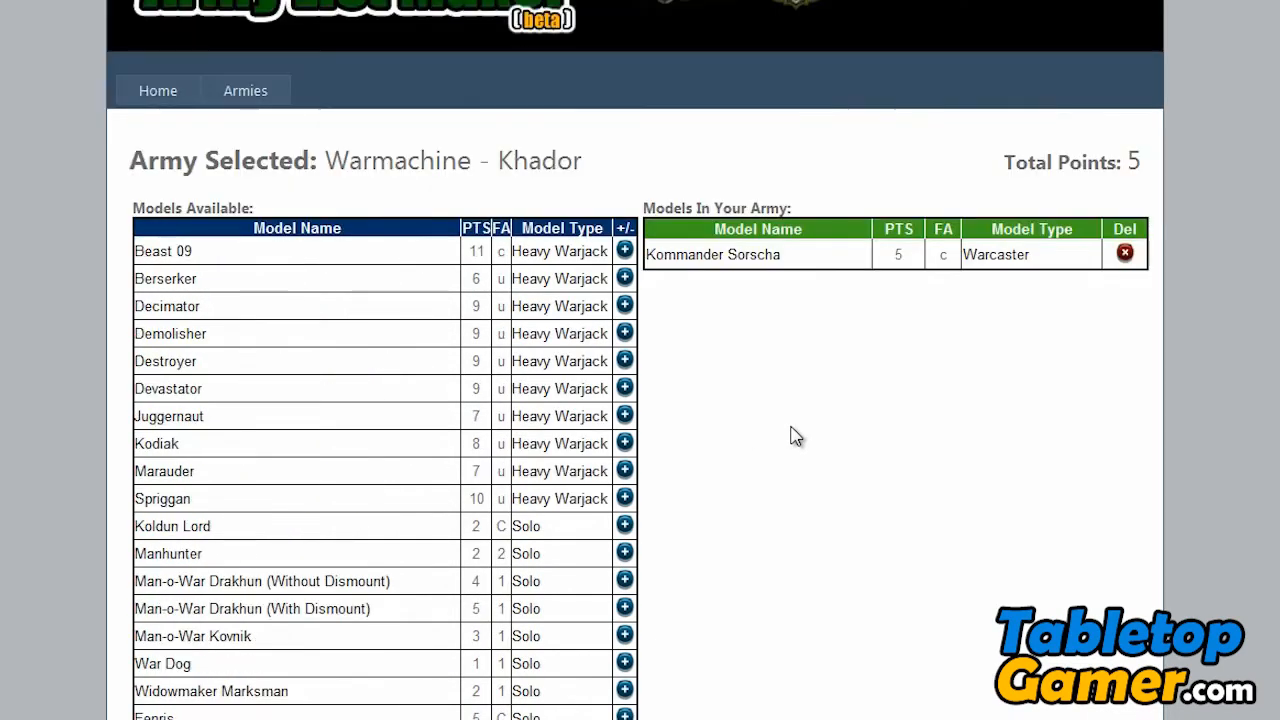
{"action": "left_click_drag", "start_coordinate": [647, 253], "coordinate": [795, 254]}
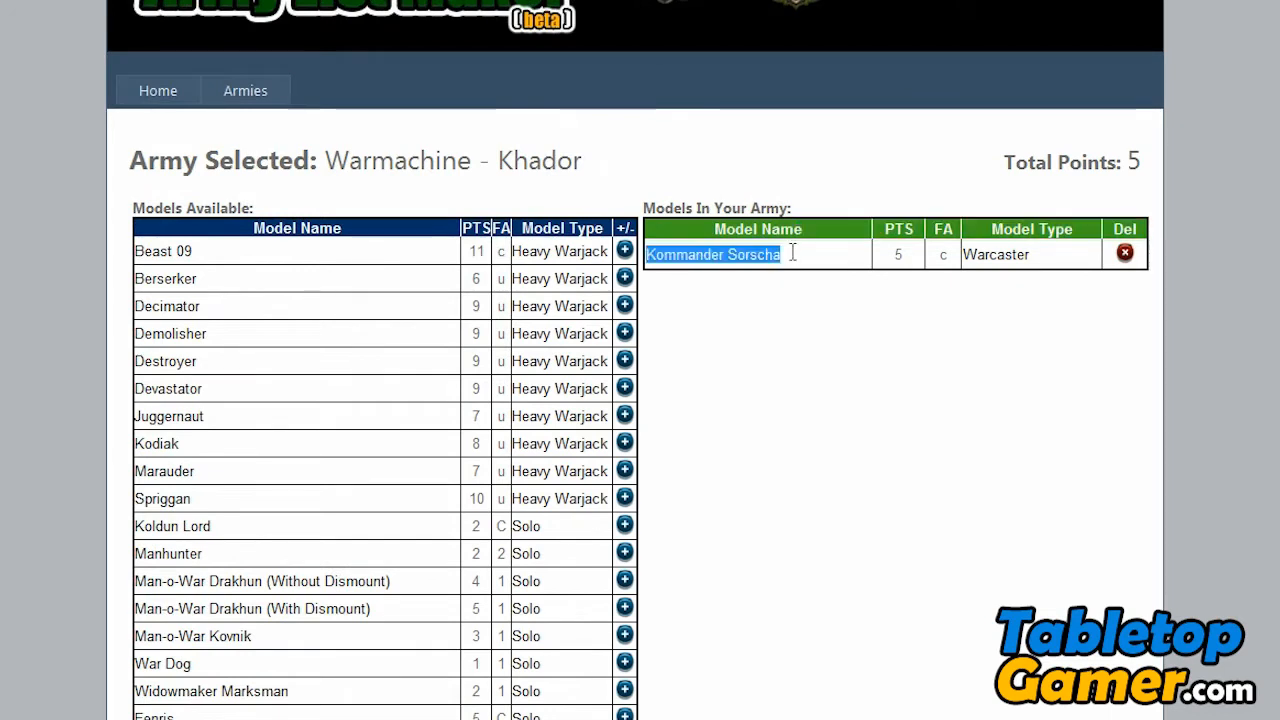
{"action": "left_click", "coordinate": [778, 273]}
{"action": "double_click", "coordinate": [908, 254]}
{"action": "left_click", "coordinate": [944, 254]}
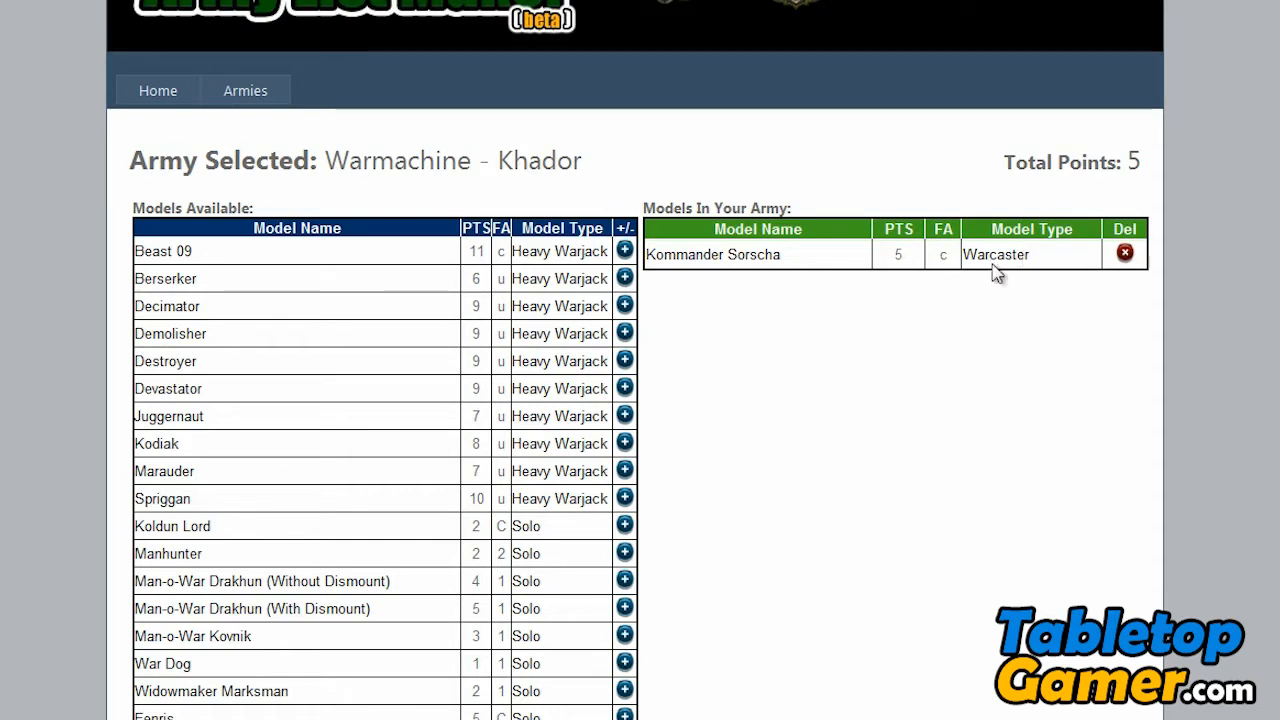
{"action": "left_click_drag", "start_coordinate": [965, 254], "coordinate": [1025, 258]}
{"action": "left_click", "coordinate": [1049, 190]}
{"action": "left_click_drag", "start_coordinate": [1008, 170], "coordinate": [1166, 172]}
{"action": "left_click", "coordinate": [1077, 190]}
- Add the heavy warjacks Destroyer and Juggernaut to the army and check the total points
{"action": "left_click", "coordinate": [624, 361]}
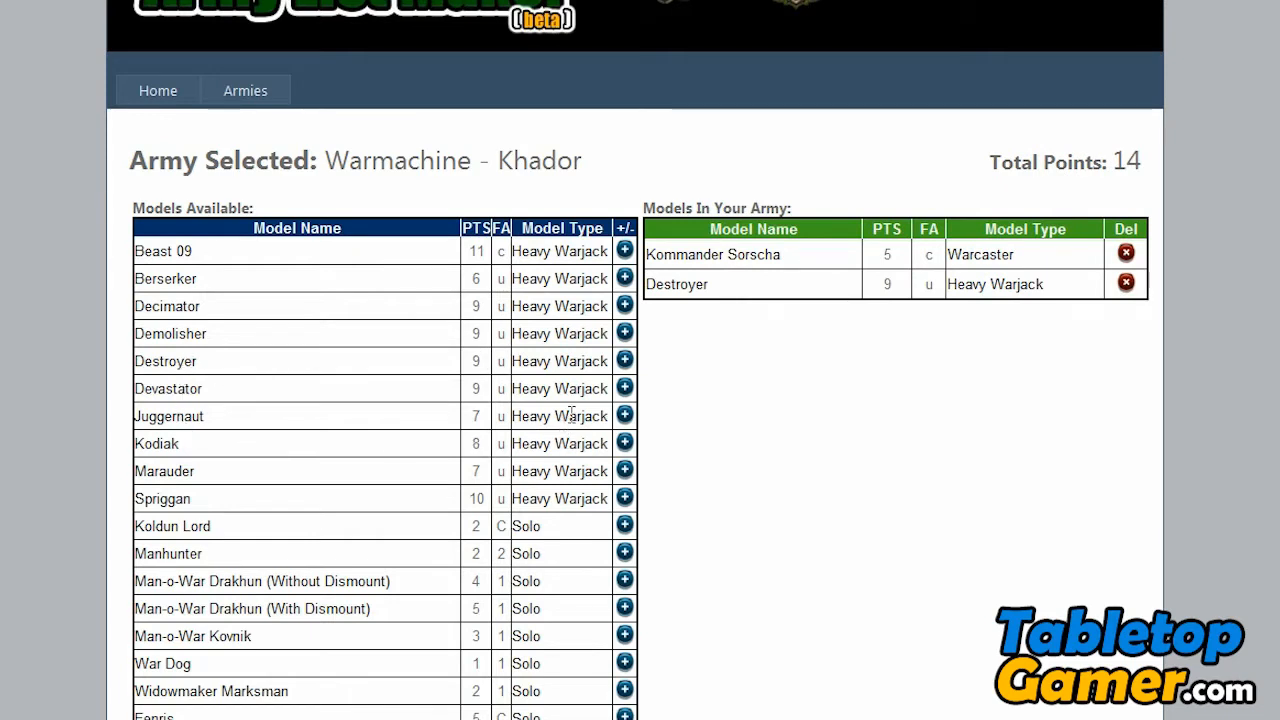
{"action": "left_click", "coordinate": [623, 416]}
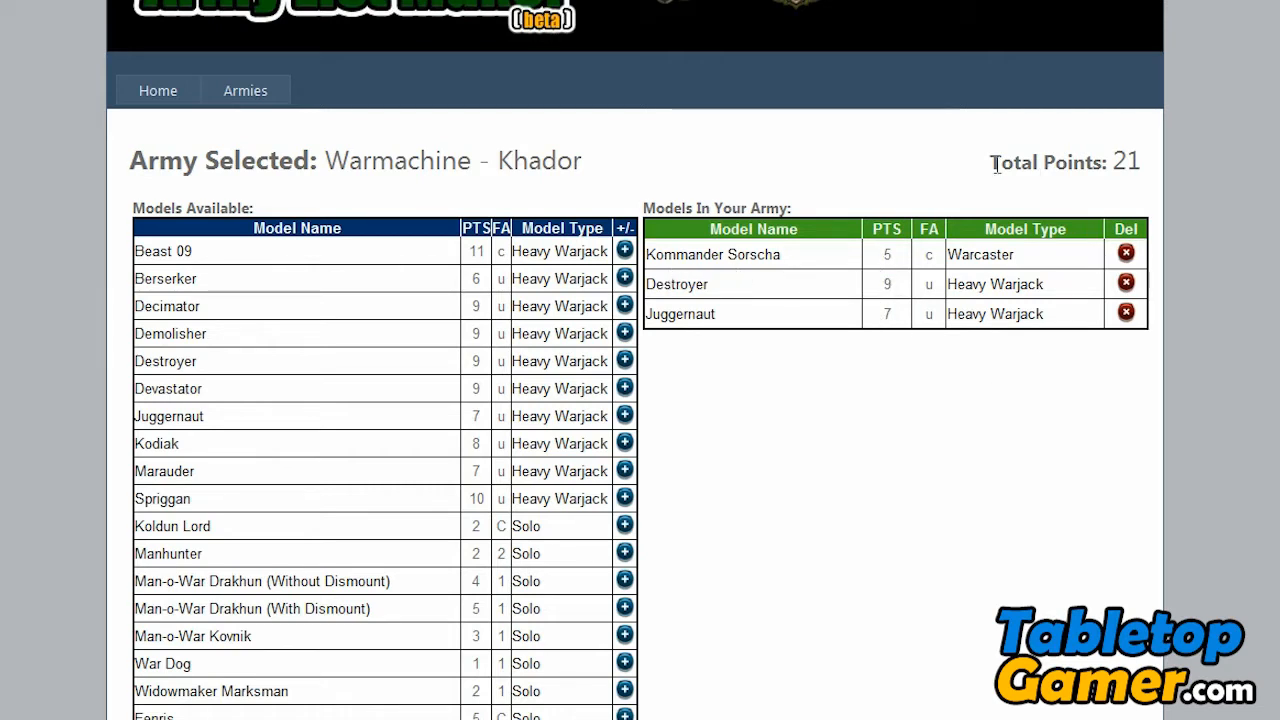
{"action": "left_click_drag", "start_coordinate": [996, 165], "coordinate": [1140, 163]}
{"action": "left_click", "coordinate": [1125, 183]}
- Examine the field allowance of the available models and the availability of both Sorscha warcaster entries
{"action": "scroll", "coordinate": [640, 400], "scroll_direction": "down", "scroll_amount": 3}
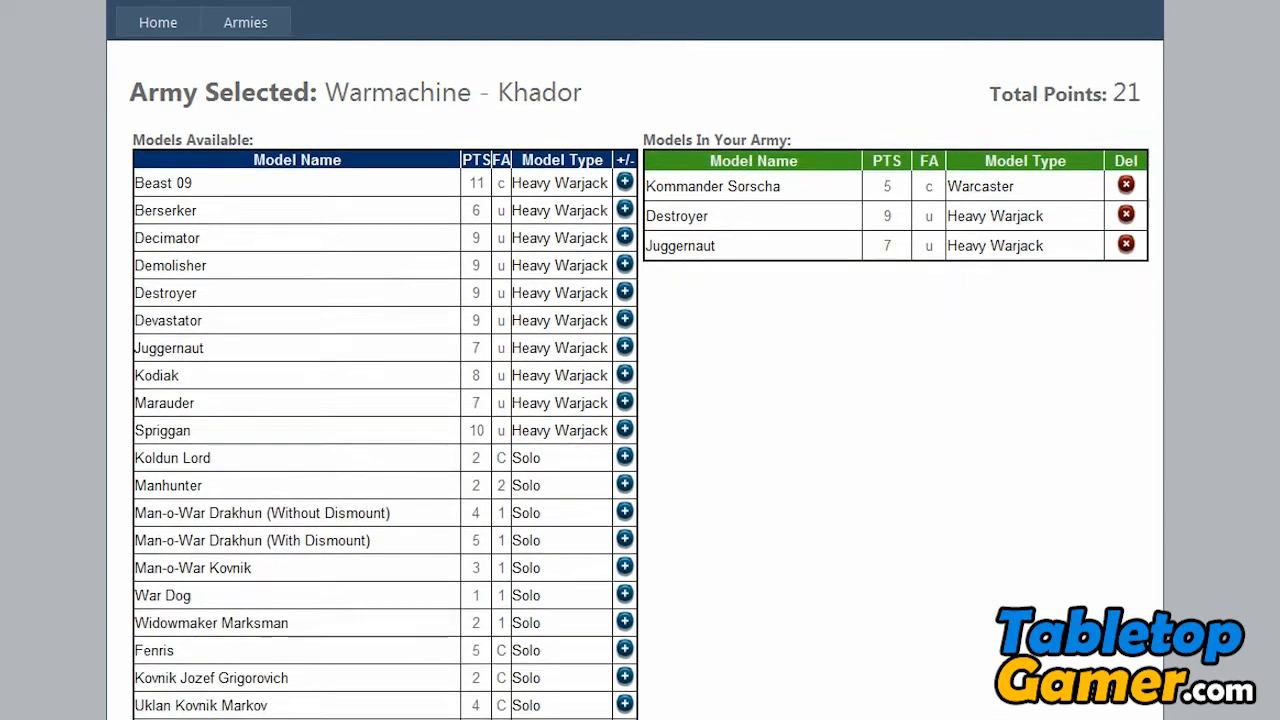
{"action": "scroll", "coordinate": [640, 360], "scroll_direction": "up", "scroll_amount": 1}
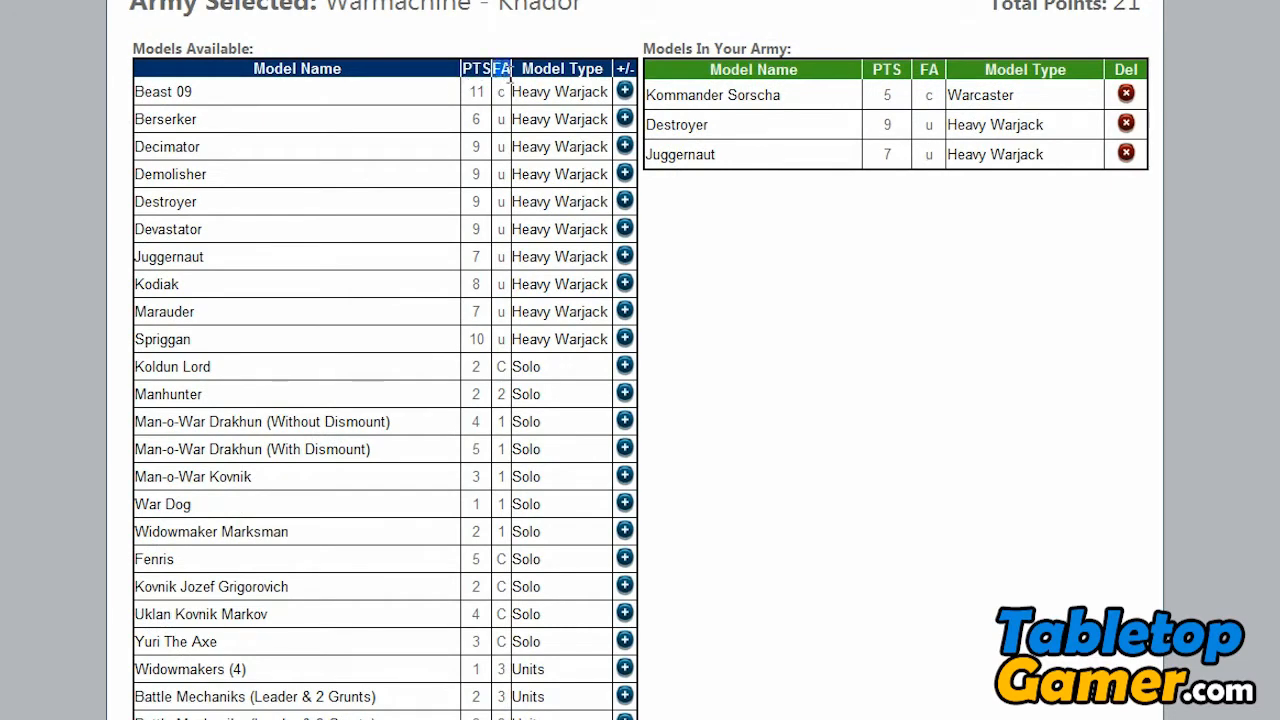
{"action": "scroll", "coordinate": [385, 400], "scroll_direction": "down", "scroll_amount": 20}
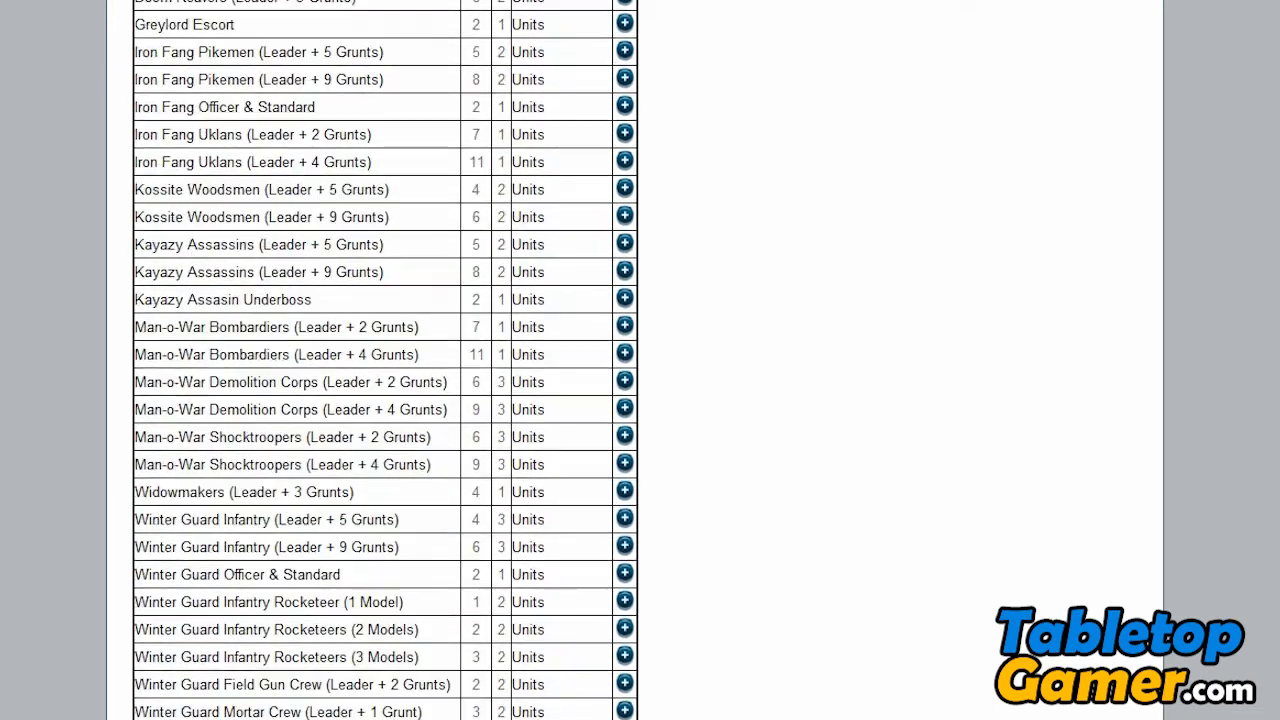
{"action": "scroll", "coordinate": [355, 514], "scroll_direction": "down", "scroll_amount": 1}
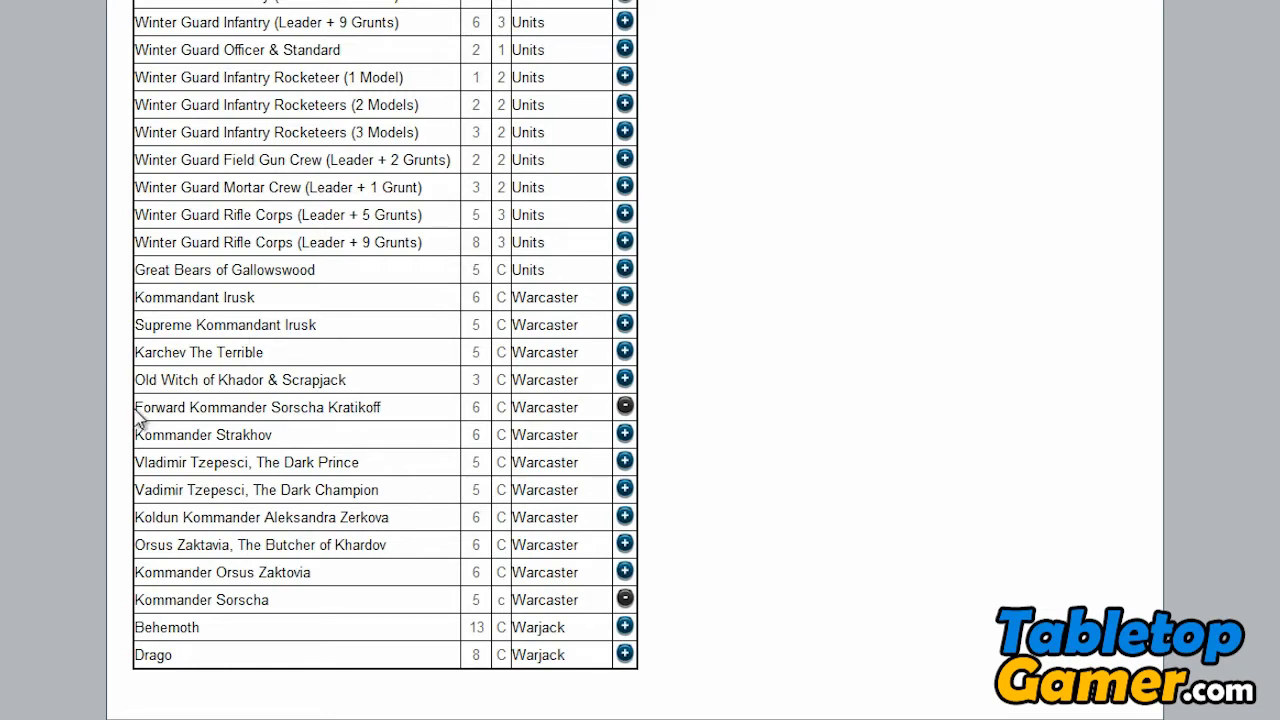
{"action": "left_click_drag", "start_coordinate": [136, 409], "coordinate": [174, 408]}
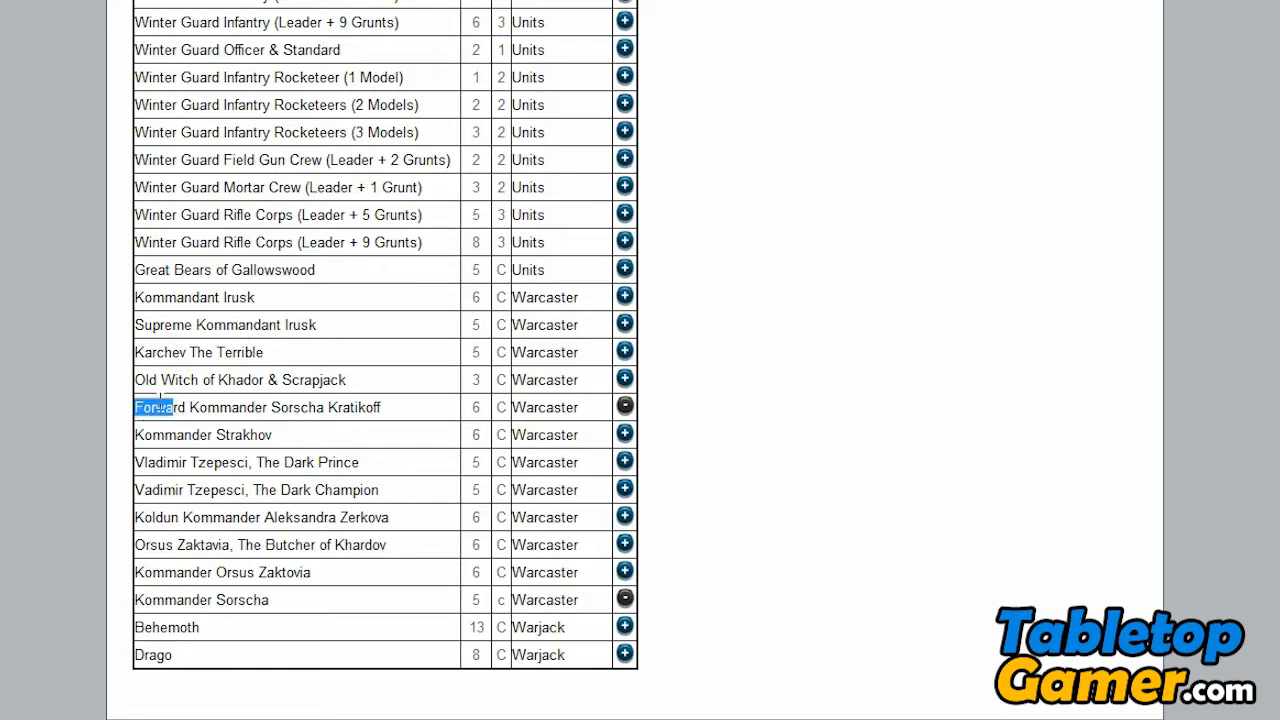
{"action": "left_click", "coordinate": [340, 414]}
{"action": "scroll", "coordinate": [786, 304], "scroll_direction": "up", "scroll_amount": 8}
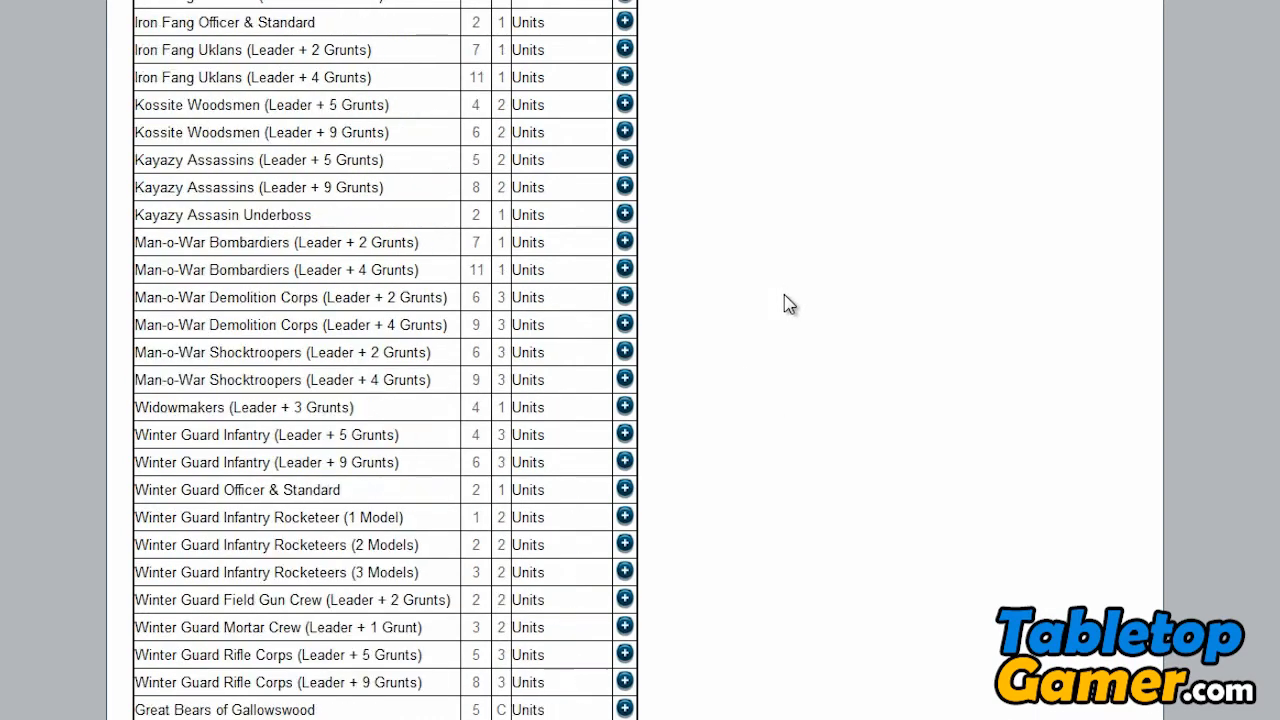
- Add three Battle Mechaniks (Leader & 2 Grunts) units to the army
{"action": "scroll", "coordinate": [786, 304], "scroll_direction": "up", "scroll_amount": 4}
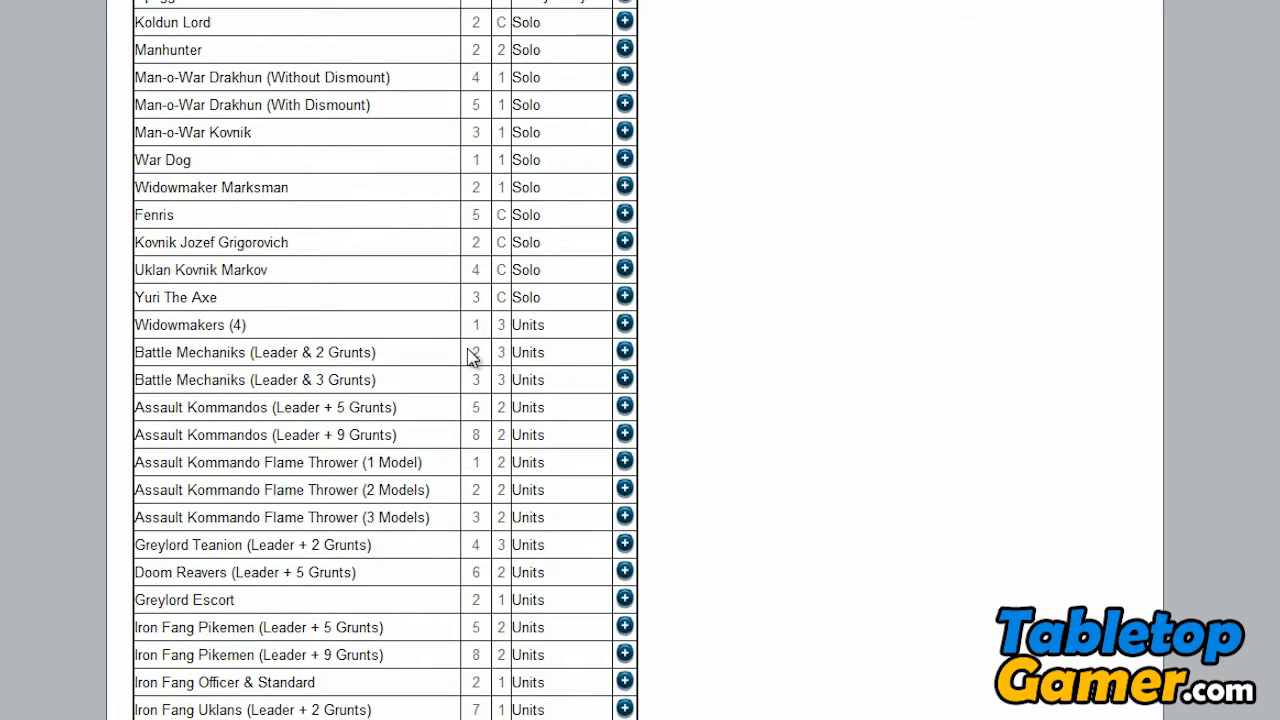
{"action": "scroll", "coordinate": [745, 364], "scroll_direction": "up", "scroll_amount": 1}
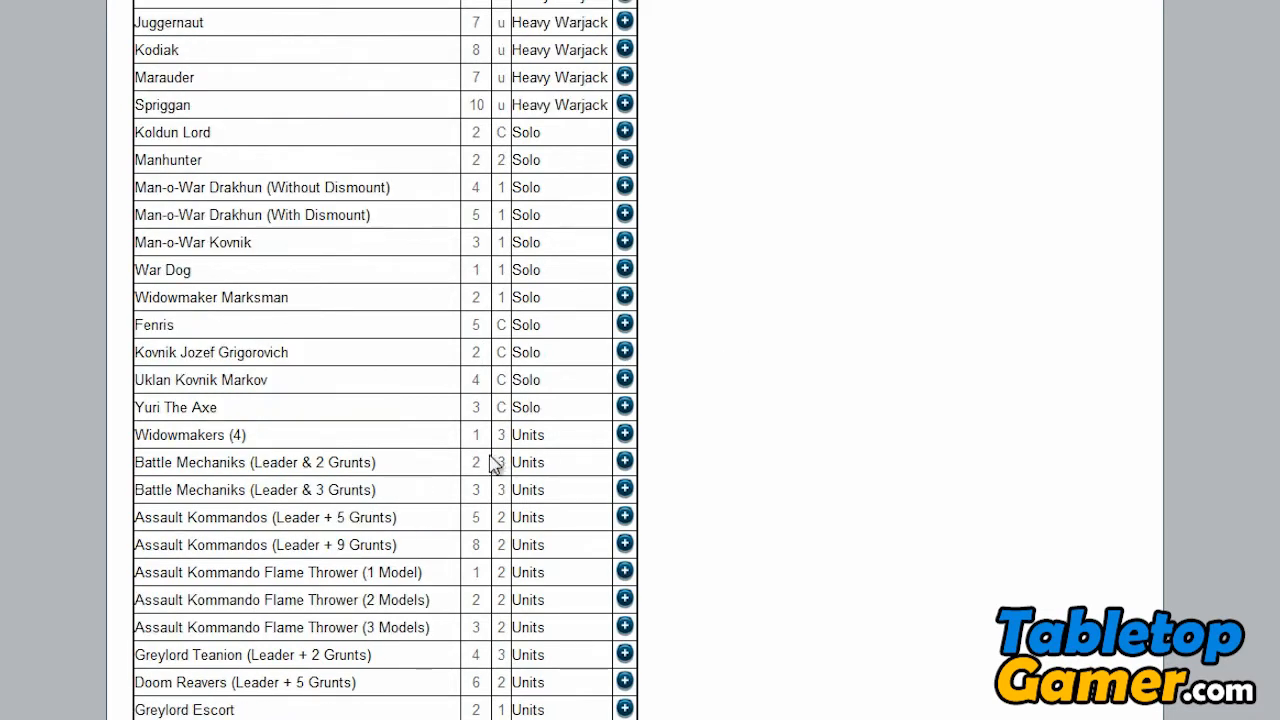
{"action": "scroll", "coordinate": [491, 449], "scroll_direction": "up", "scroll_amount": 3}
{"action": "scroll", "coordinate": [491, 449], "scroll_direction": "down", "scroll_amount": 3}
{"action": "left_click", "coordinate": [624, 465]}
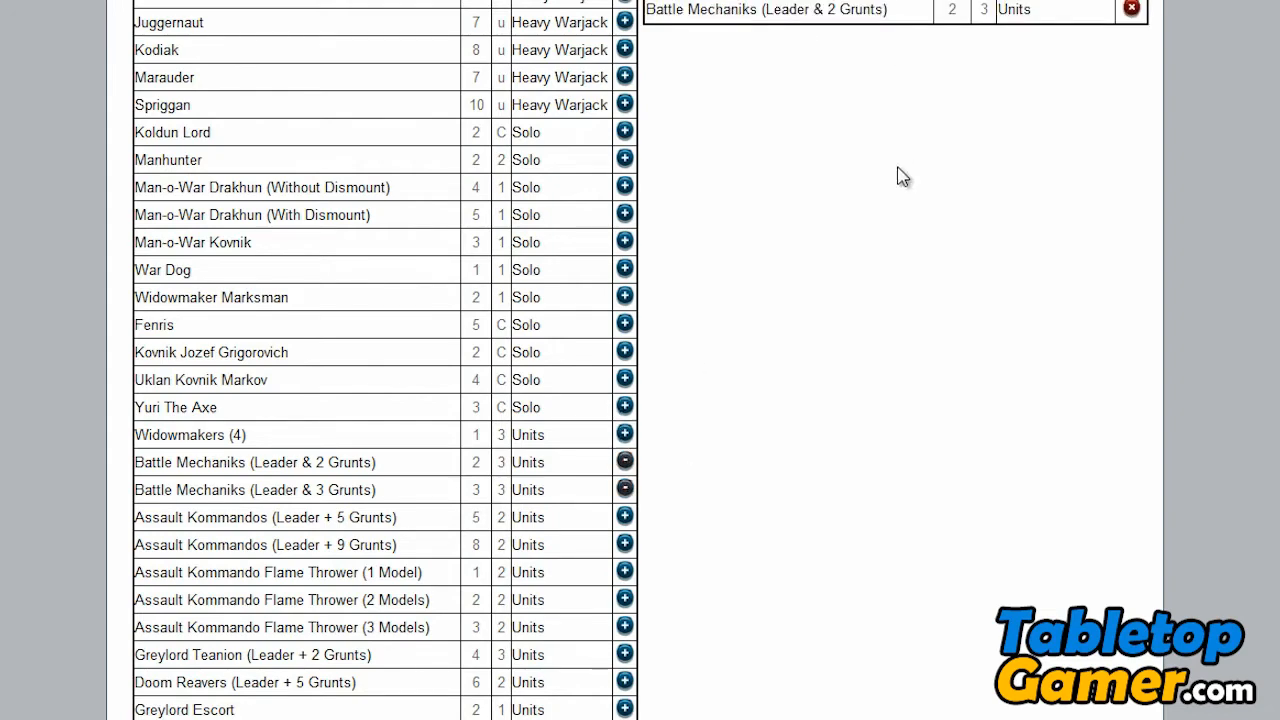
- Check the availability of both Battle Mechaniks entries, the units added to the army and the total points
{"action": "scroll", "coordinate": [897, 177], "scroll_direction": "up", "scroll_amount": 3}
{"action": "scroll", "coordinate": [770, 300], "scroll_direction": "down", "scroll_amount": 3}
{"action": "left_click_drag", "start_coordinate": [139, 457], "coordinate": [662, 466]}
{"action": "left_click", "coordinate": [662, 466]}
{"action": "scroll", "coordinate": [869, 360], "scroll_direction": "up", "scroll_amount": 3}
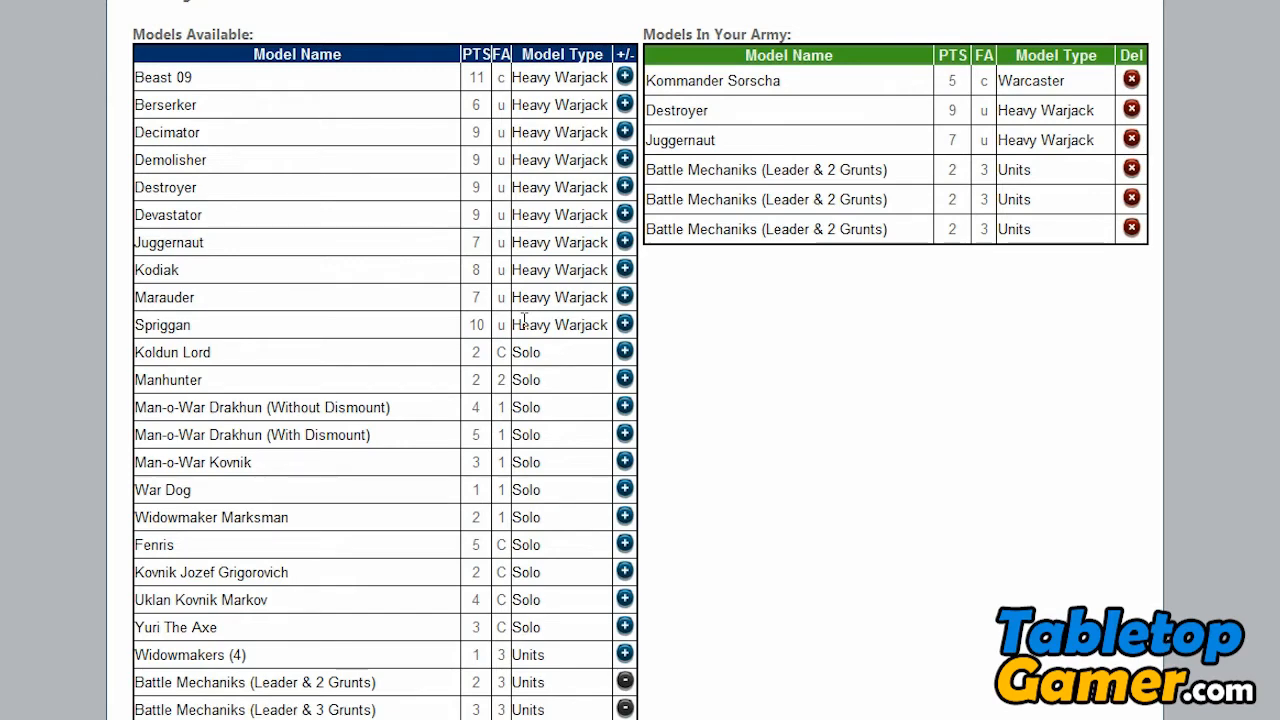
{"action": "scroll", "coordinate": [560, 345], "scroll_direction": "down", "scroll_amount": 2}
{"action": "scroll", "coordinate": [560, 345], "scroll_direction": "up", "scroll_amount": 4}
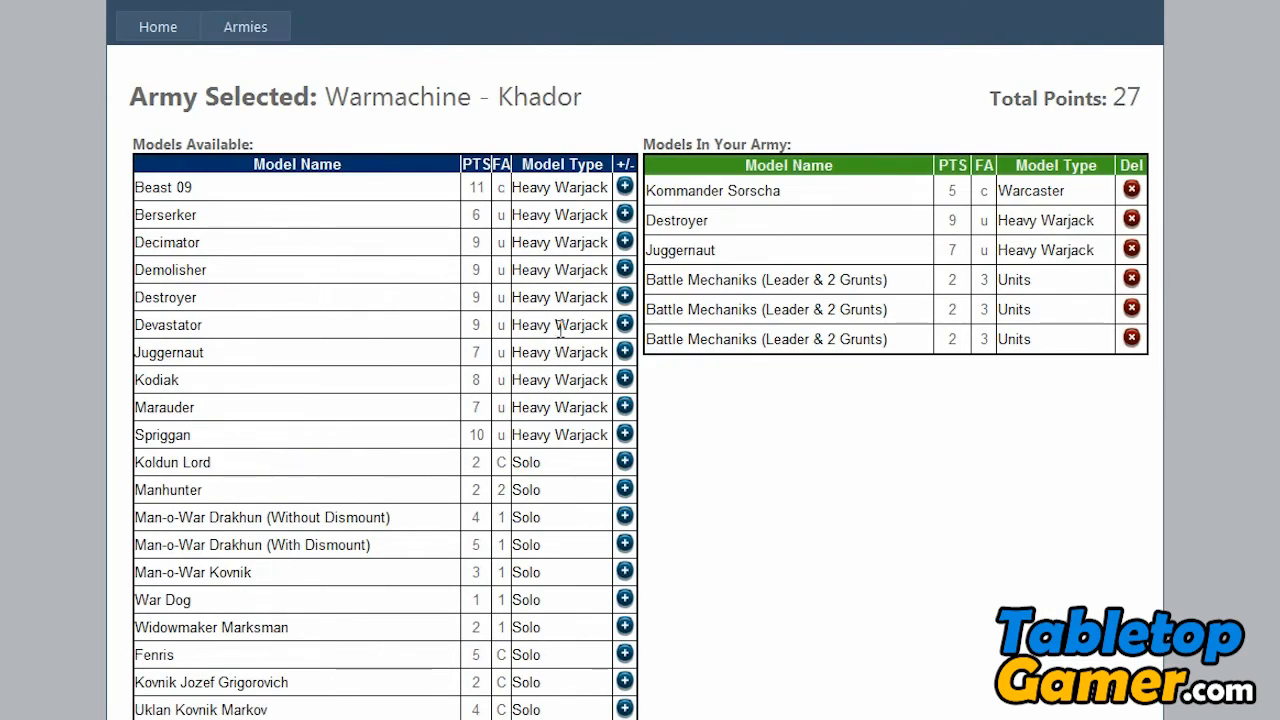
- Examine the Assault Kommando Flame Thrower options by model count and the remaining units and warcasters available
{"action": "scroll", "coordinate": [477, 292], "scroll_direction": "down", "scroll_amount": 5}
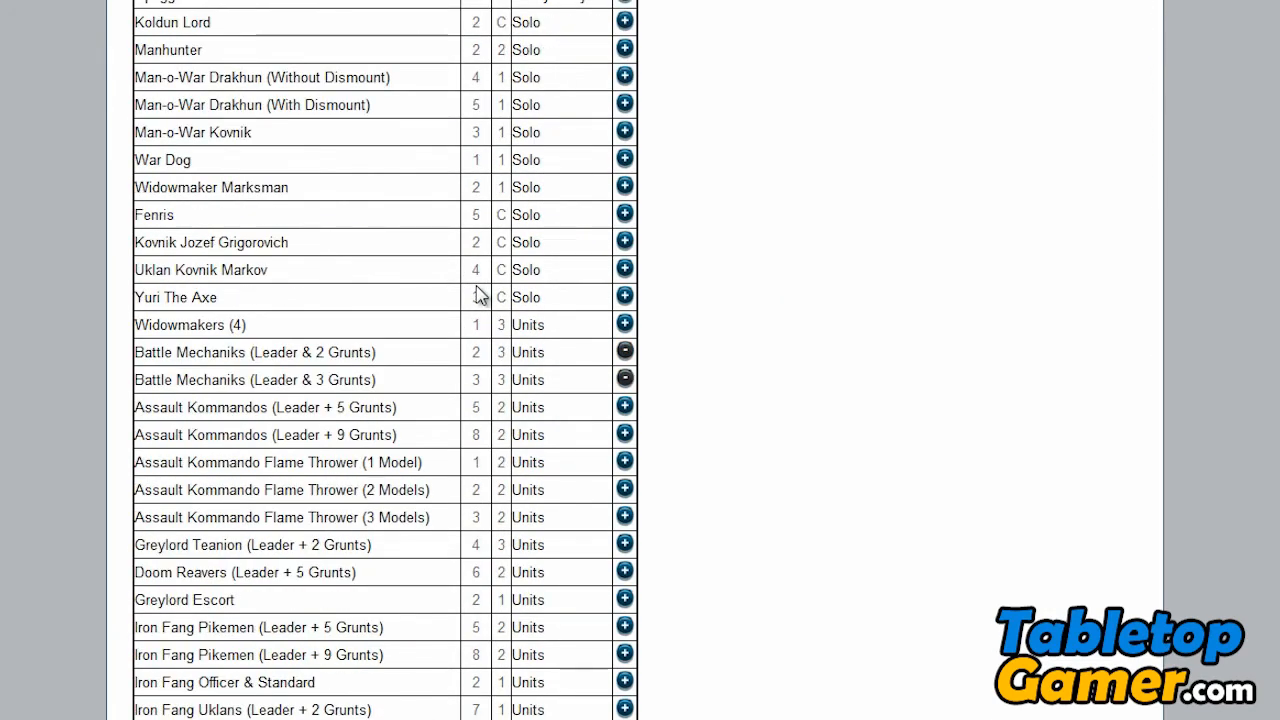
{"action": "scroll", "coordinate": [562, 390], "scroll_direction": "down", "scroll_amount": 1}
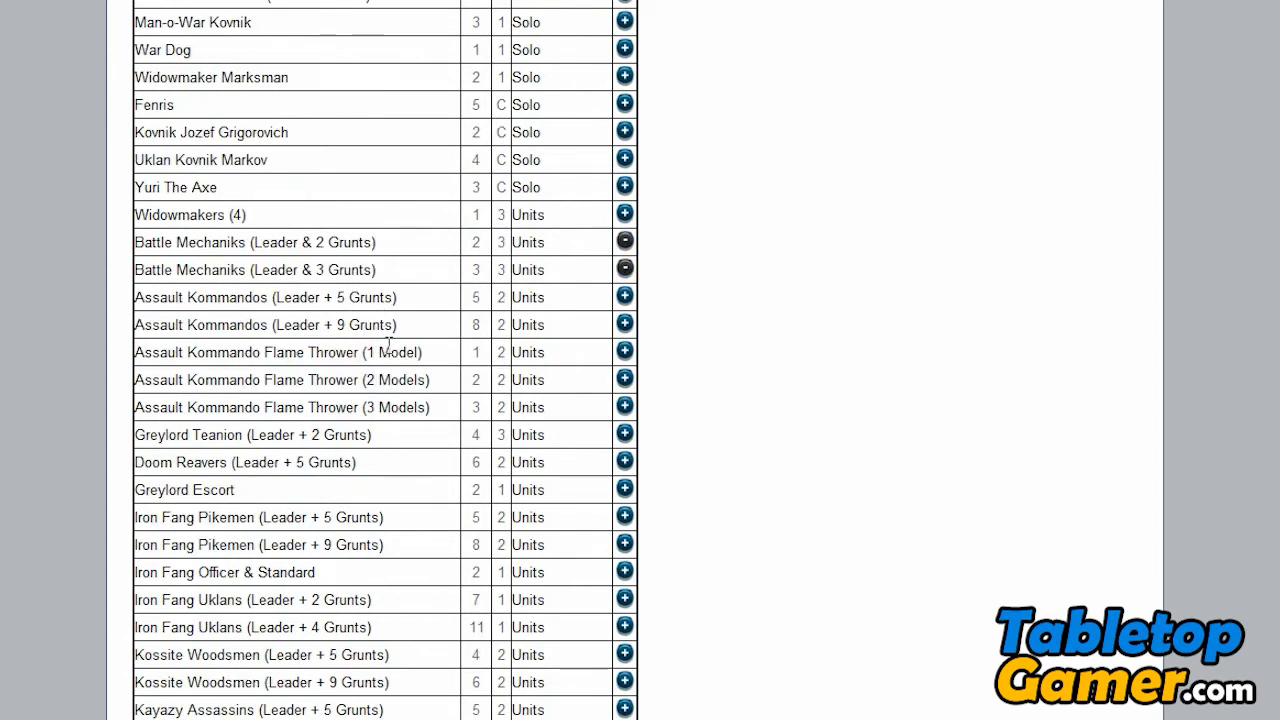
{"action": "left_click_drag", "start_coordinate": [137, 352], "coordinate": [450, 407]}
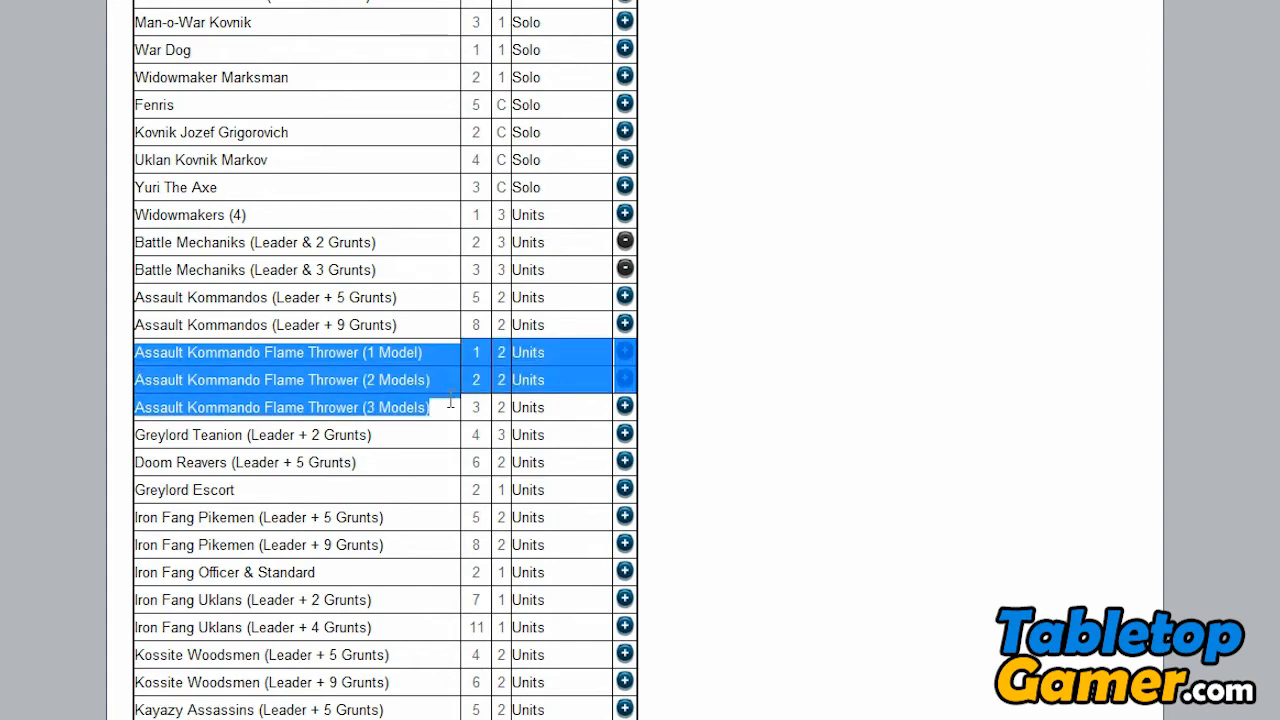
{"action": "left_click", "coordinate": [454, 367]}
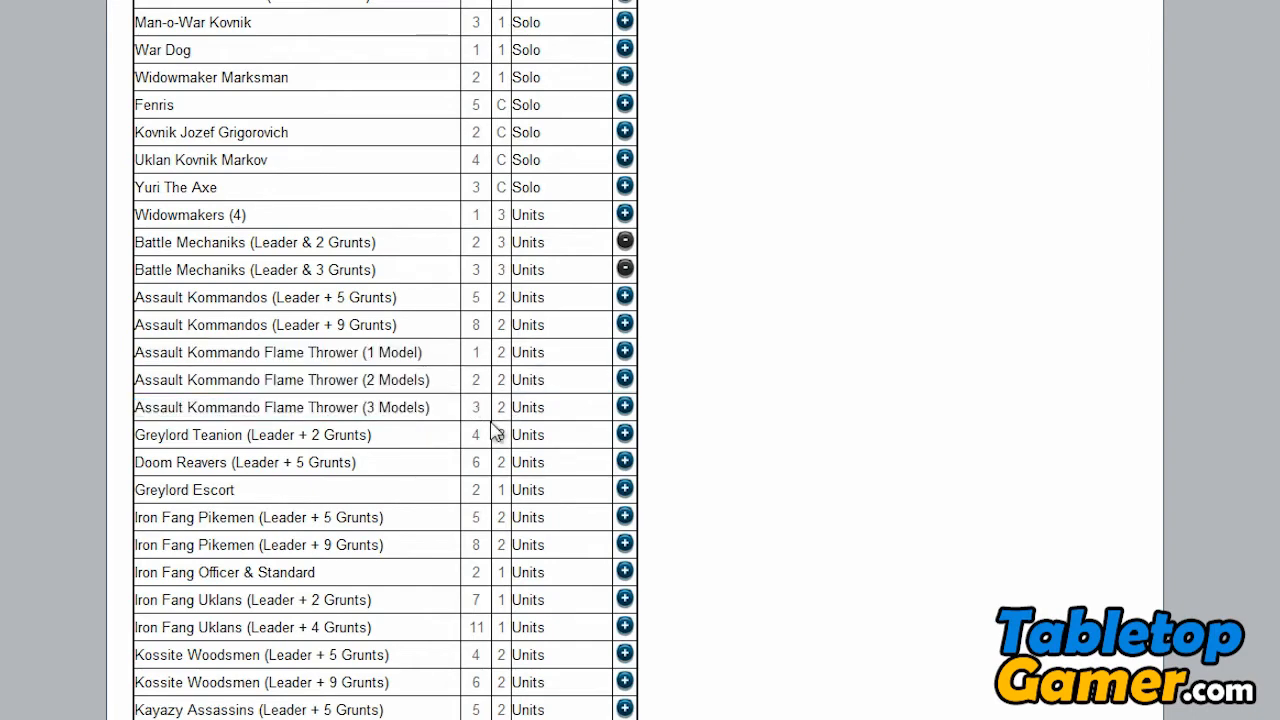
{"action": "scroll", "coordinate": [495, 432], "scroll_direction": "down", "scroll_amount": 1}
{"action": "scroll", "coordinate": [495, 432], "scroll_direction": "down", "scroll_amount": 3}
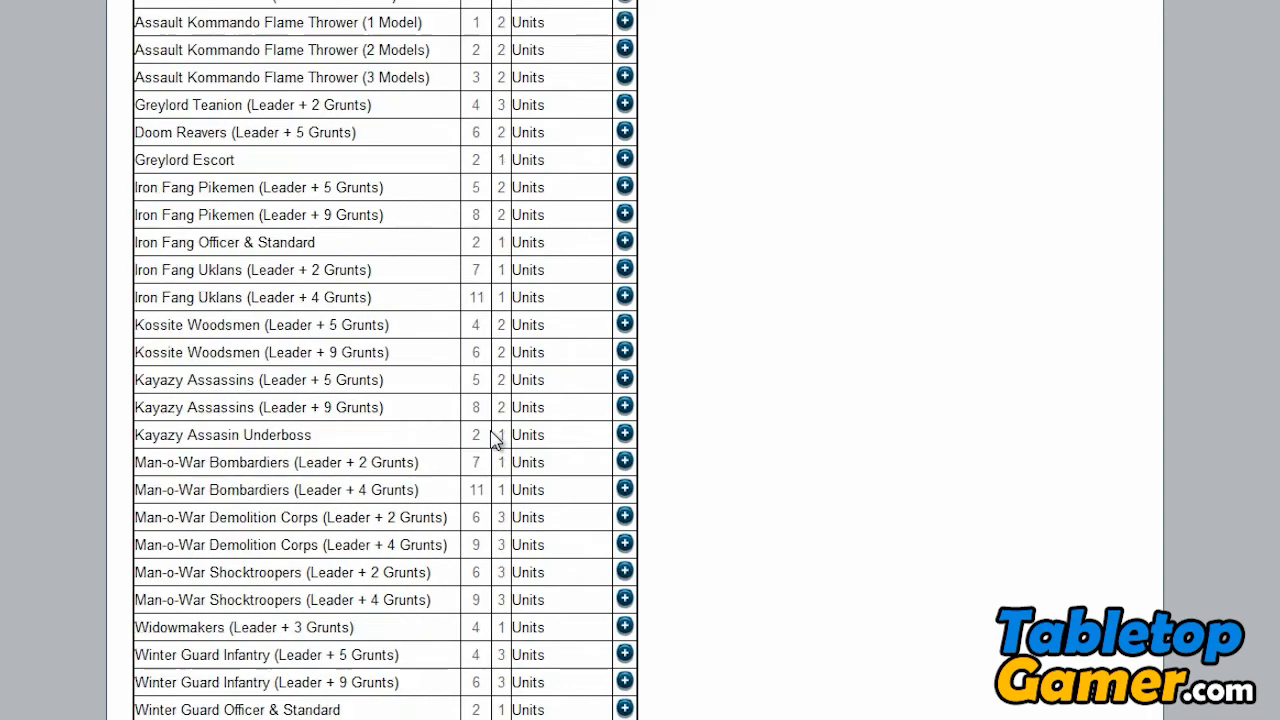
{"action": "scroll", "coordinate": [203, 372], "scroll_direction": "down", "scroll_amount": 1}
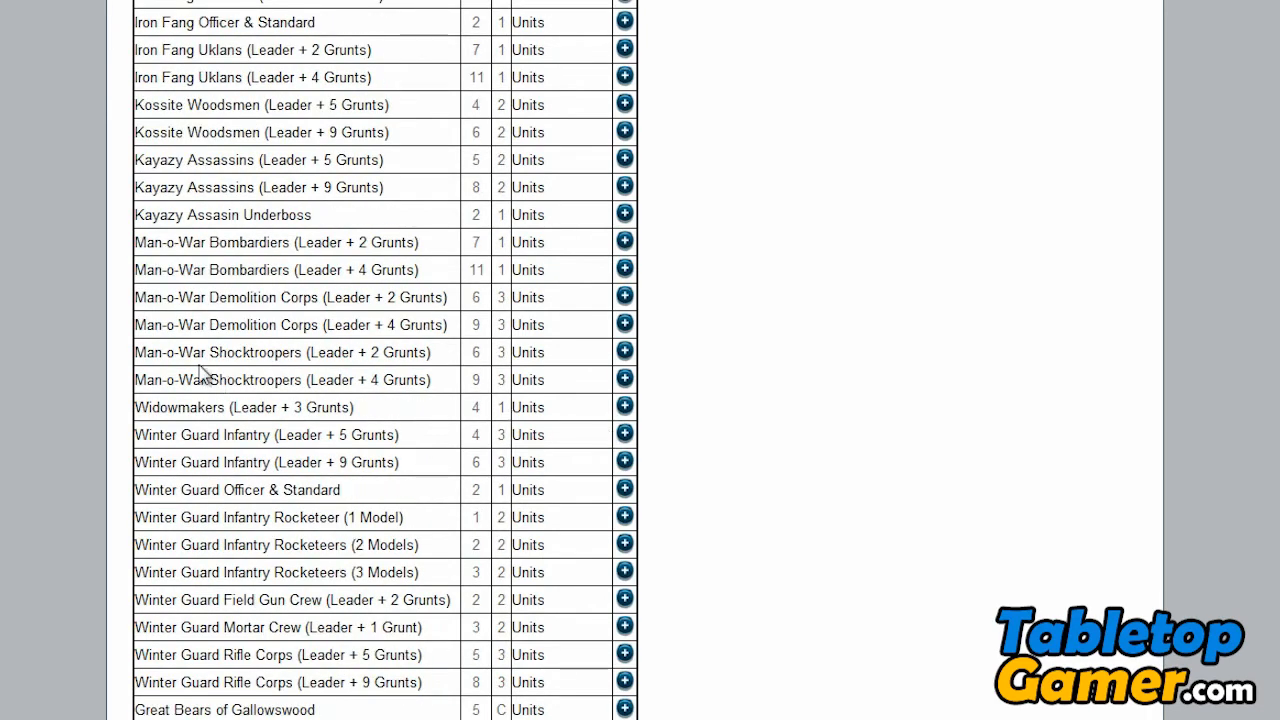
{"action": "scroll", "coordinate": [306, 454], "scroll_direction": "down", "scroll_amount": 2}
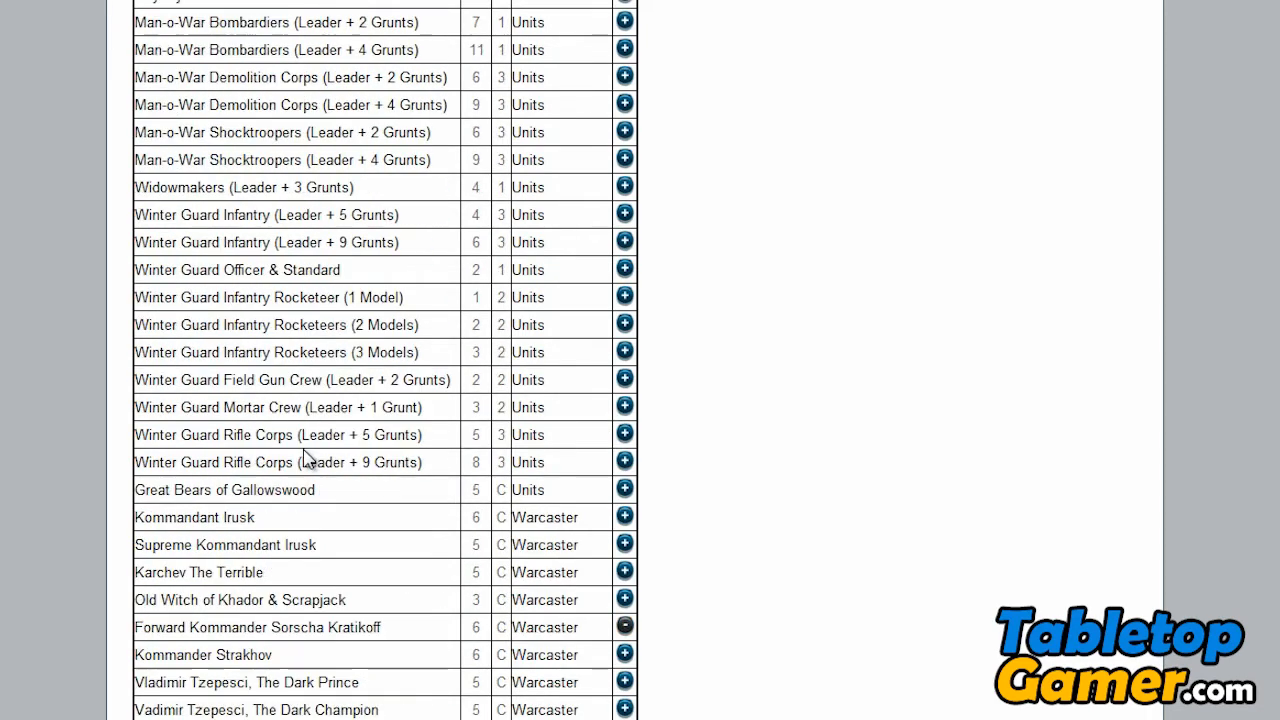
{"action": "scroll", "coordinate": [308, 458], "scroll_direction": "down", "scroll_amount": 1}
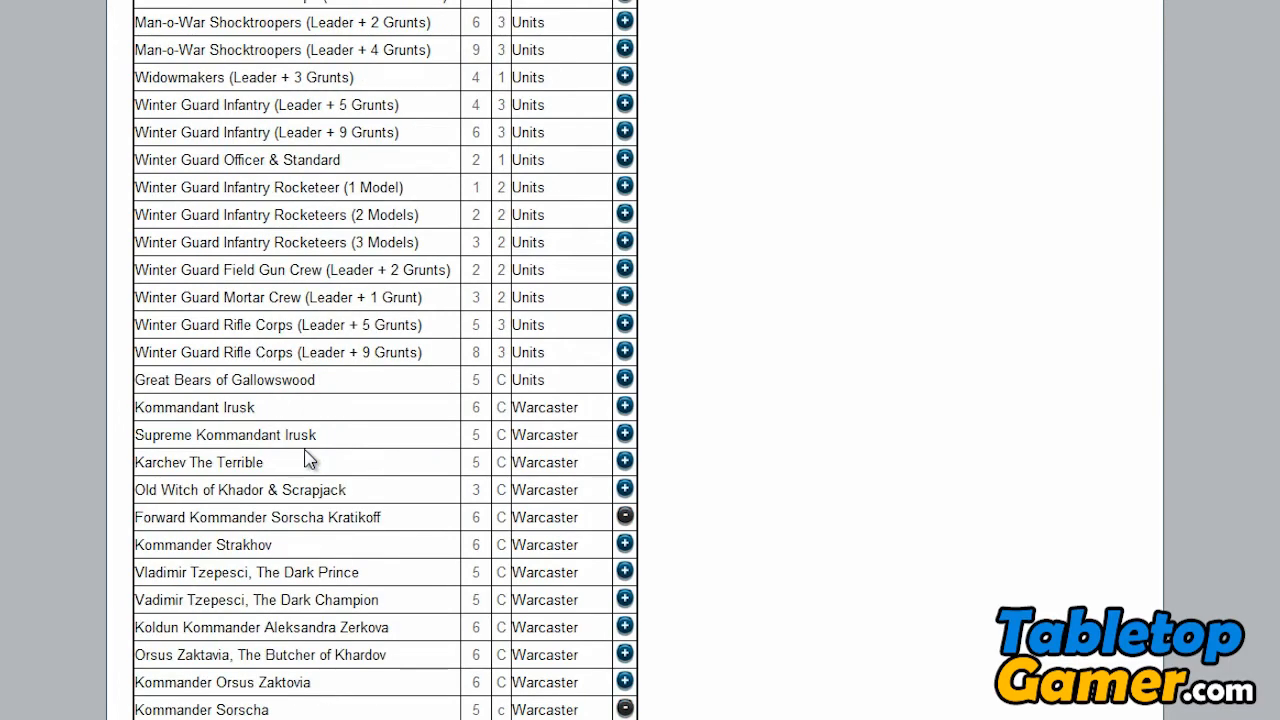
- Add the character warjack Drago to the army and check its availability and the total points
{"action": "scroll", "coordinate": [308, 458], "scroll_direction": "down", "scroll_amount": 2}
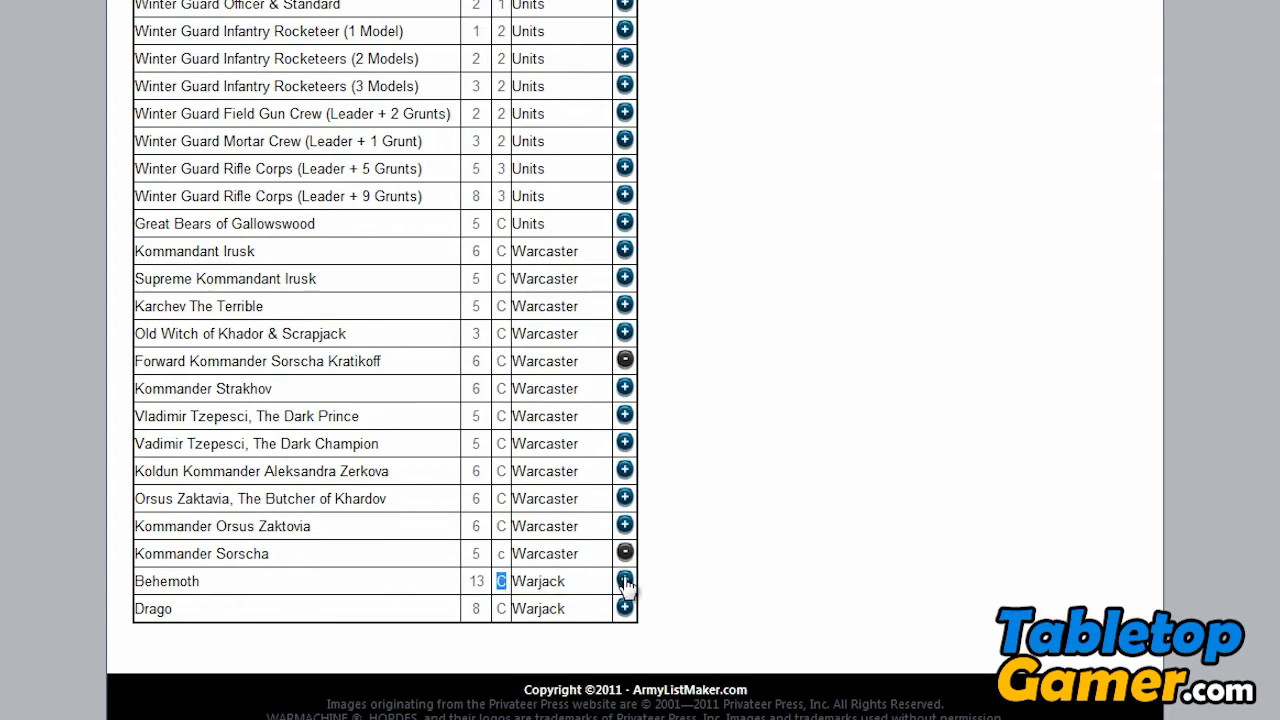
{"action": "left_click", "coordinate": [626, 609]}
{"action": "scroll", "coordinate": [780, 500], "scroll_direction": "up", "scroll_amount": 8}
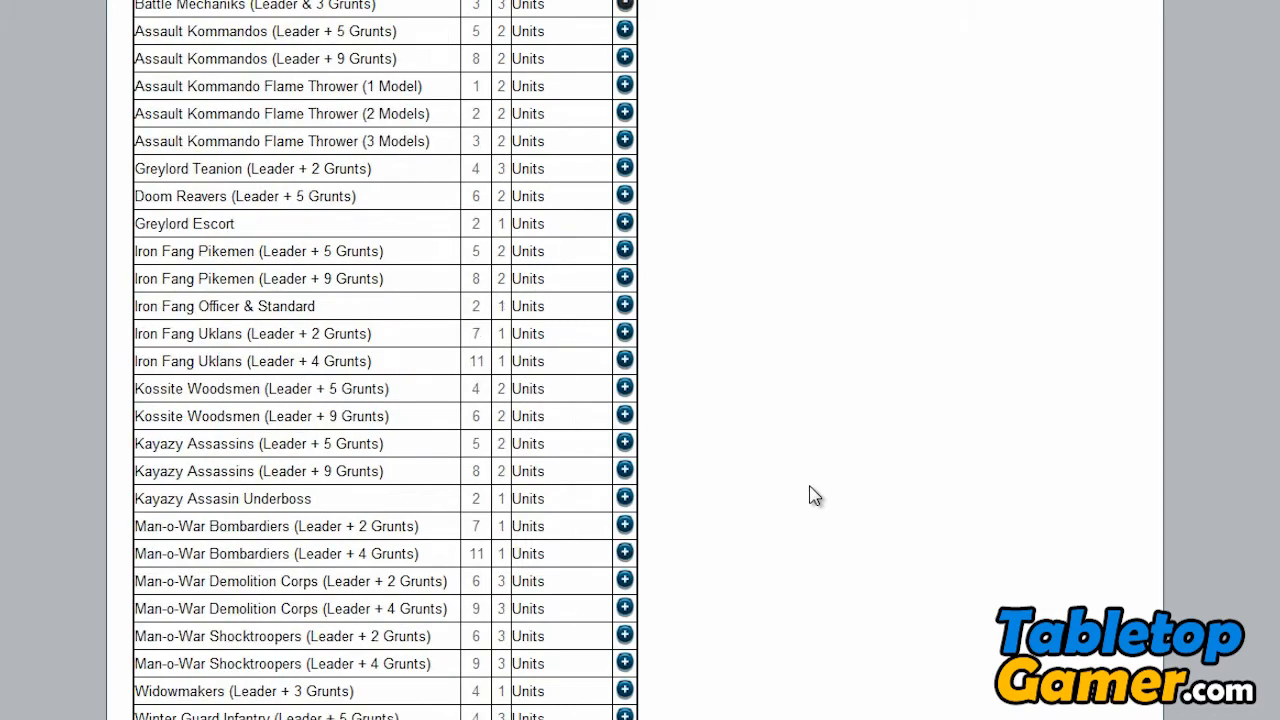
{"action": "scroll", "coordinate": [789, 511], "scroll_direction": "down", "scroll_amount": 8}
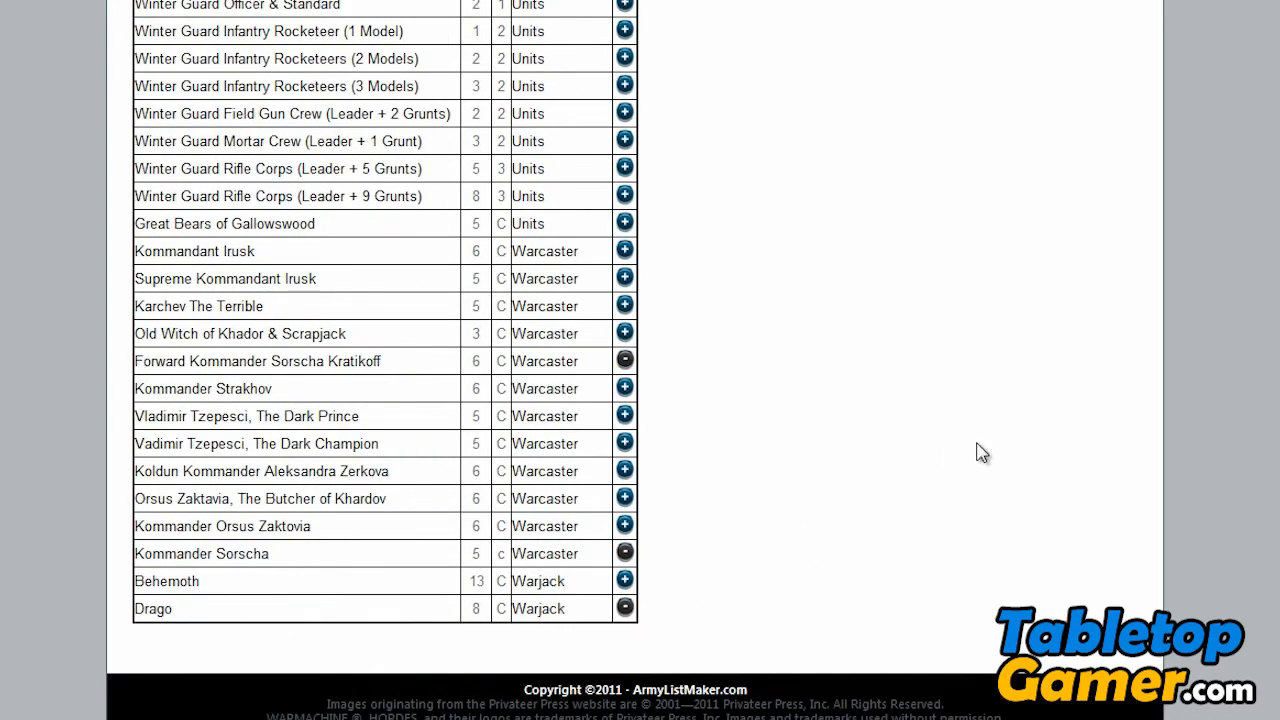
{"action": "scroll", "coordinate": [982, 453], "scroll_direction": "up", "scroll_amount": 15}
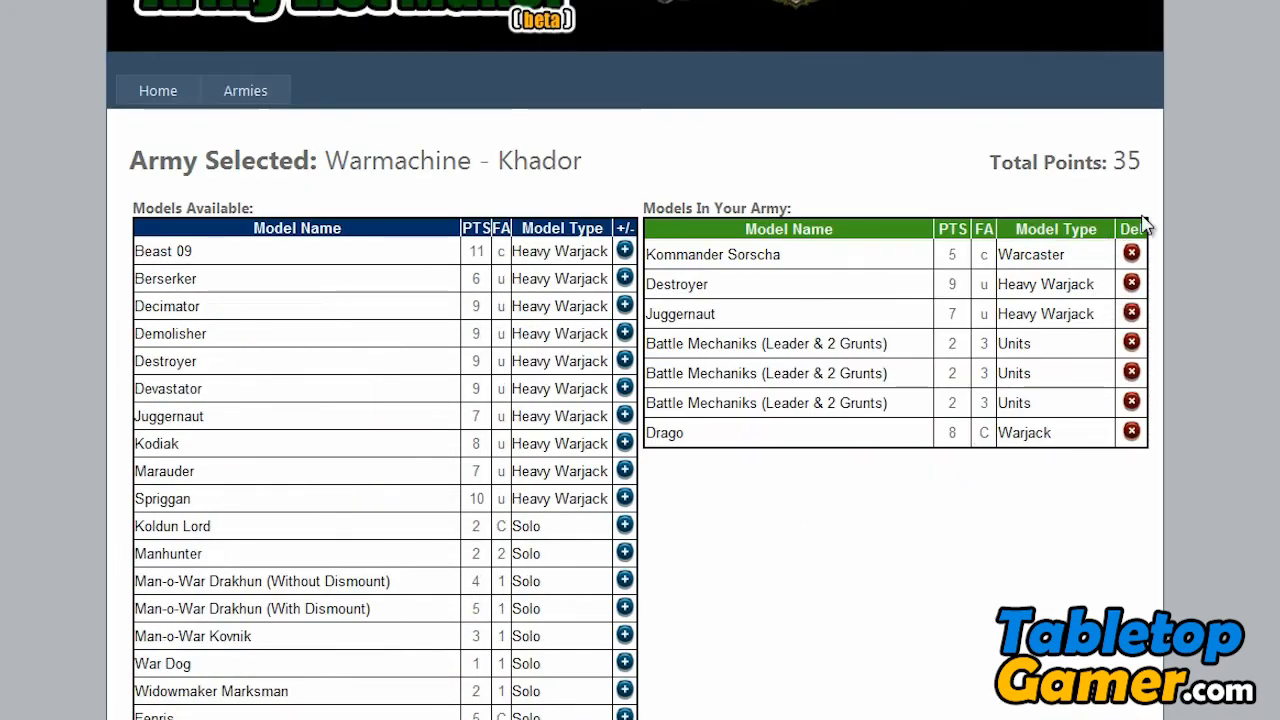
- Remove Drago and all three Battle Mechaniks units from the army
{"action": "left_click", "coordinate": [1132, 432]}
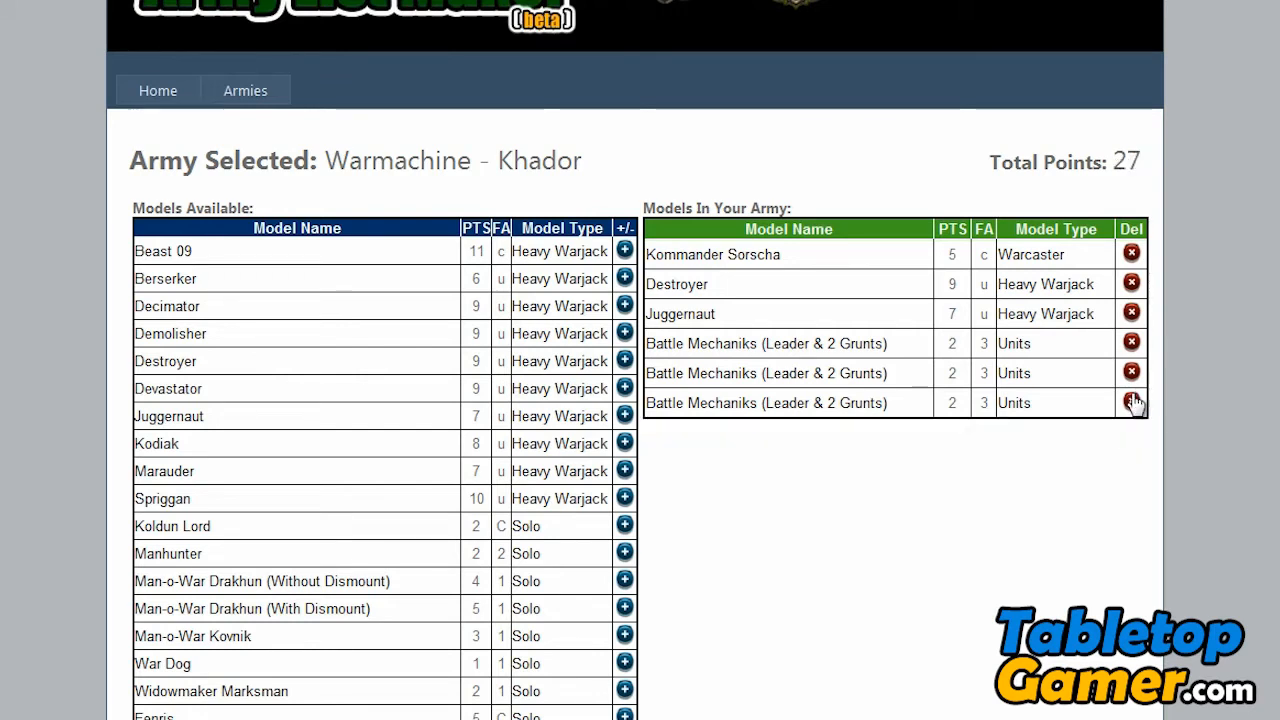
{"action": "left_click", "coordinate": [1132, 401]}
{"action": "left_click", "coordinate": [1132, 373]}
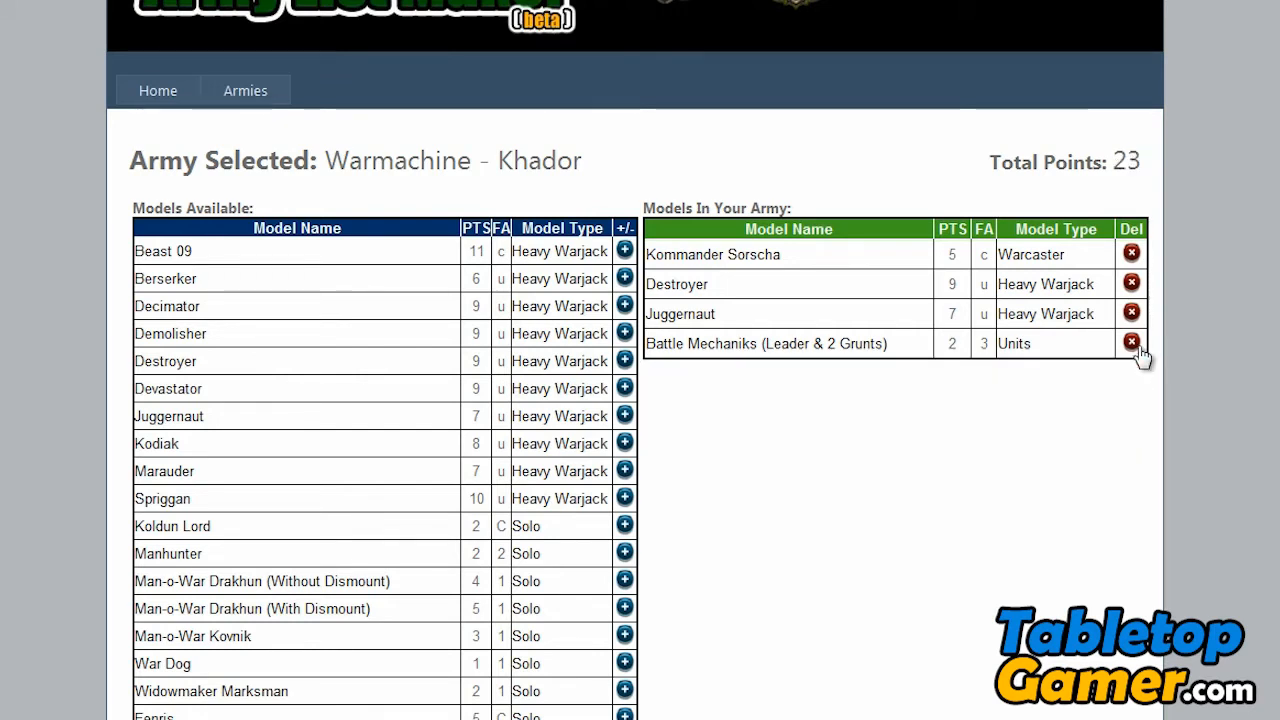
{"action": "left_click", "coordinate": [1132, 343]}
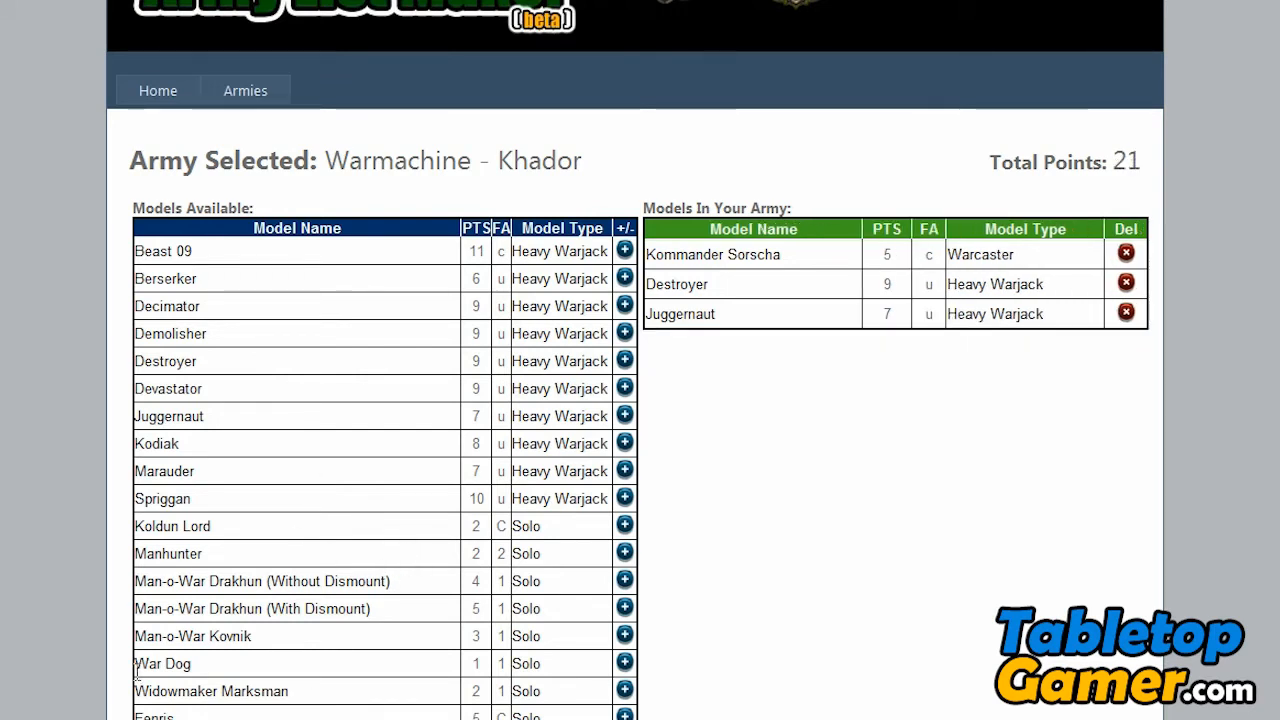
- Add the War Dog solo to the army and check the total points
{"action": "left_click", "coordinate": [625, 664]}
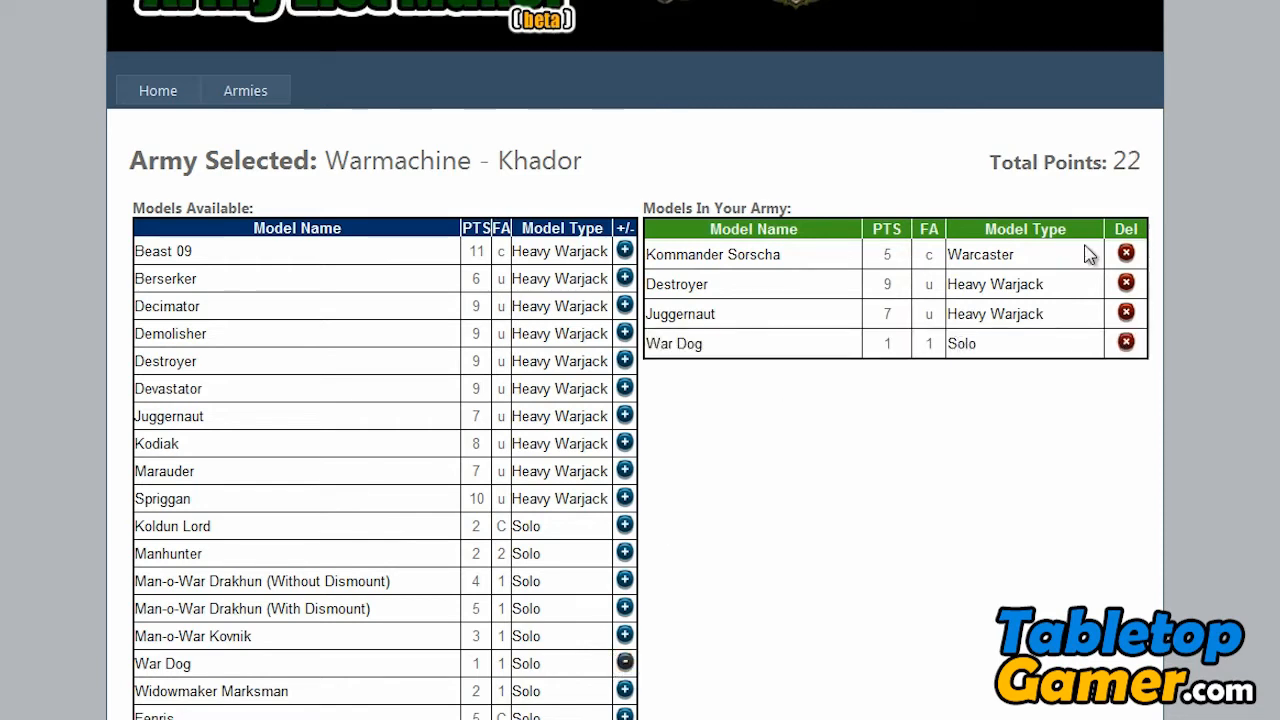
{"action": "left_click_drag", "start_coordinate": [988, 168], "coordinate": [1141, 176]}
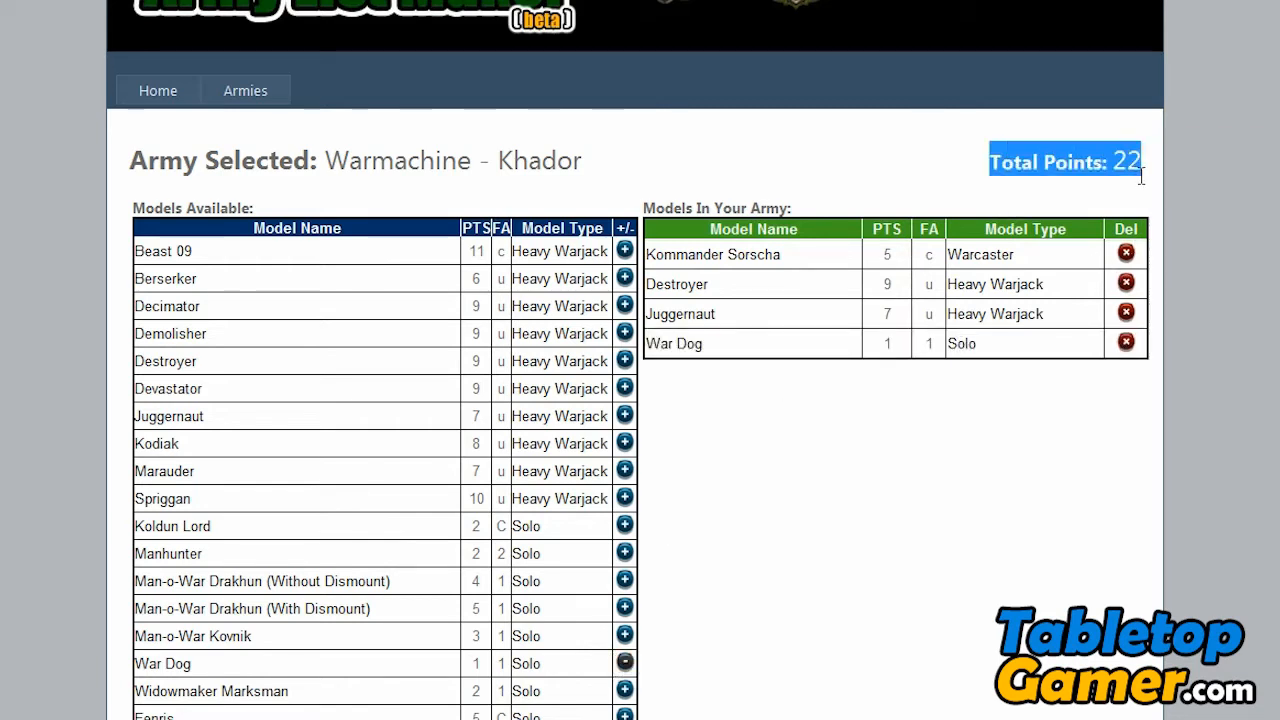
{"action": "left_click", "coordinate": [1048, 175]}
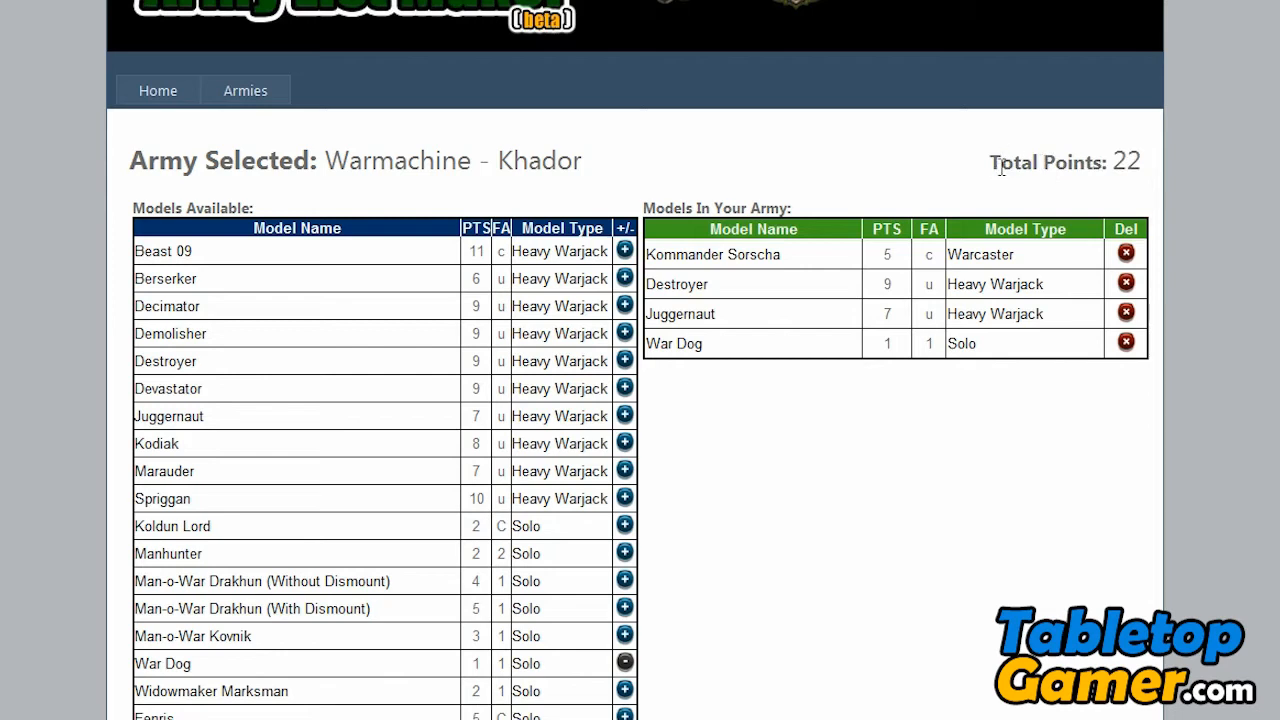
{"action": "left_click_drag", "start_coordinate": [991, 165], "coordinate": [1139, 163]}
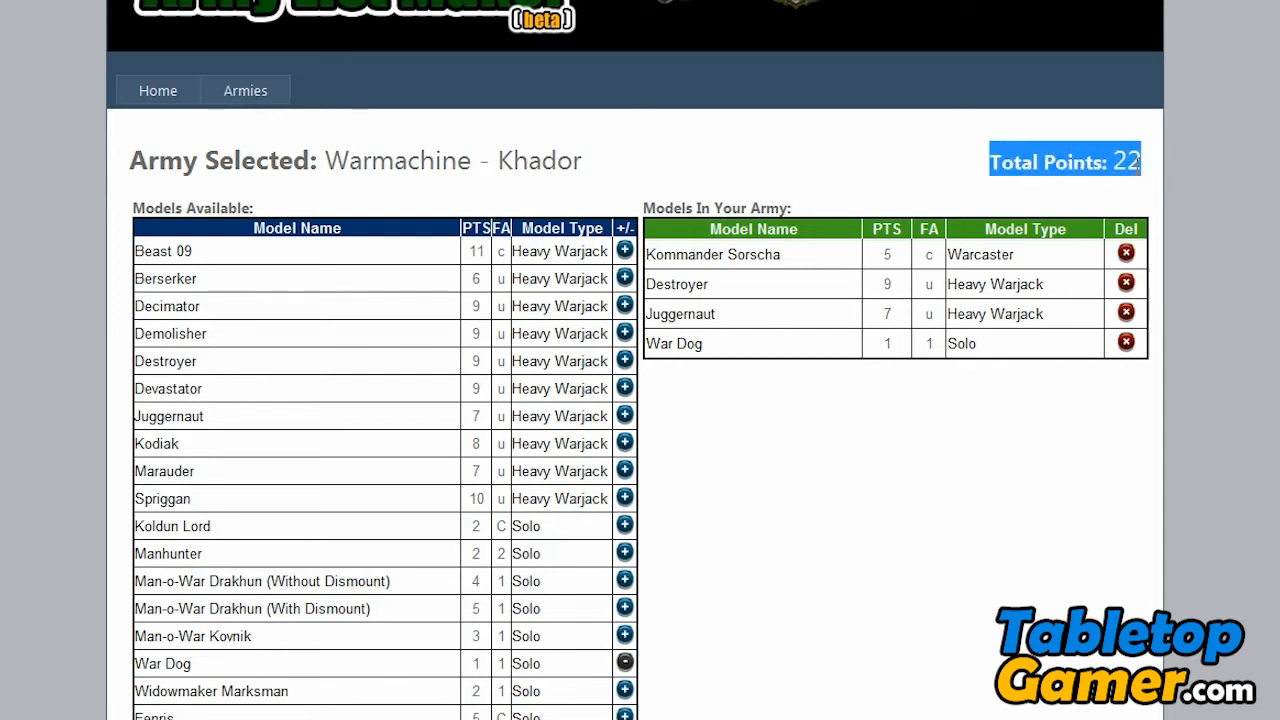
{"action": "left_click", "coordinate": [1042, 190]}
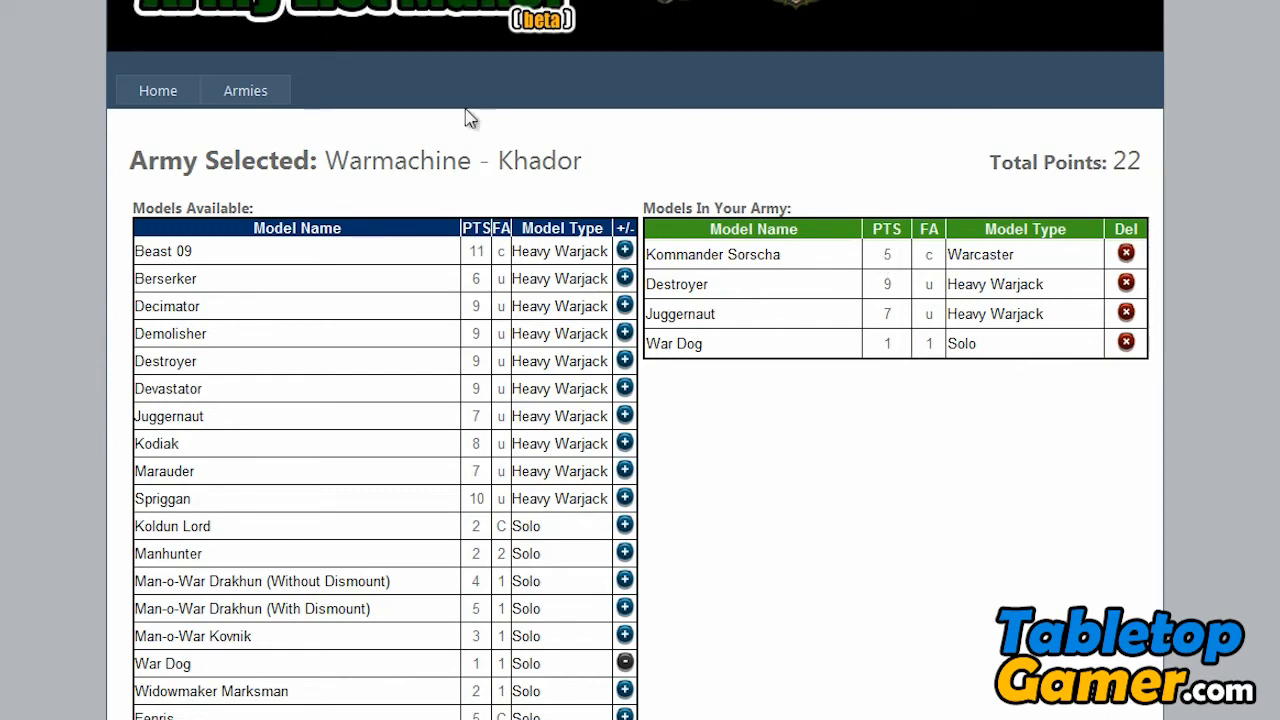
- Return to the armies overview and add a Warmachine - Cryx army
{"action": "left_click", "coordinate": [272, 93]}
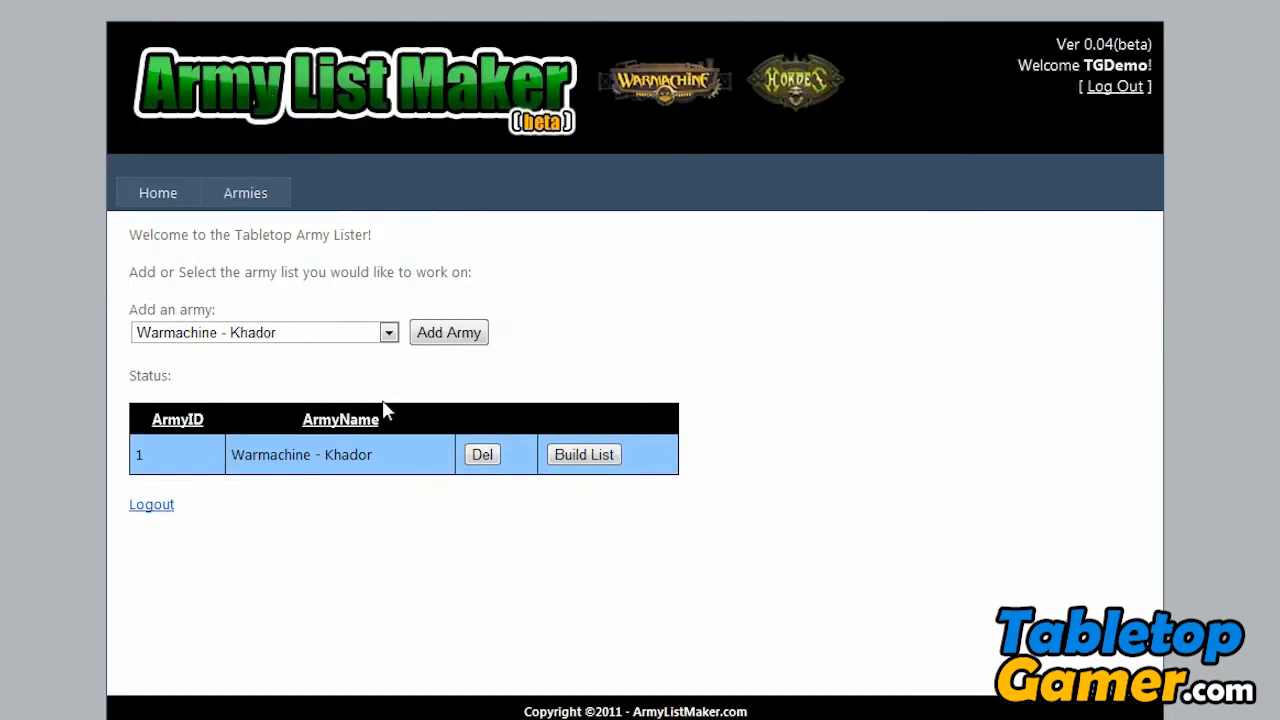
{"action": "left_click", "coordinate": [355, 336]}
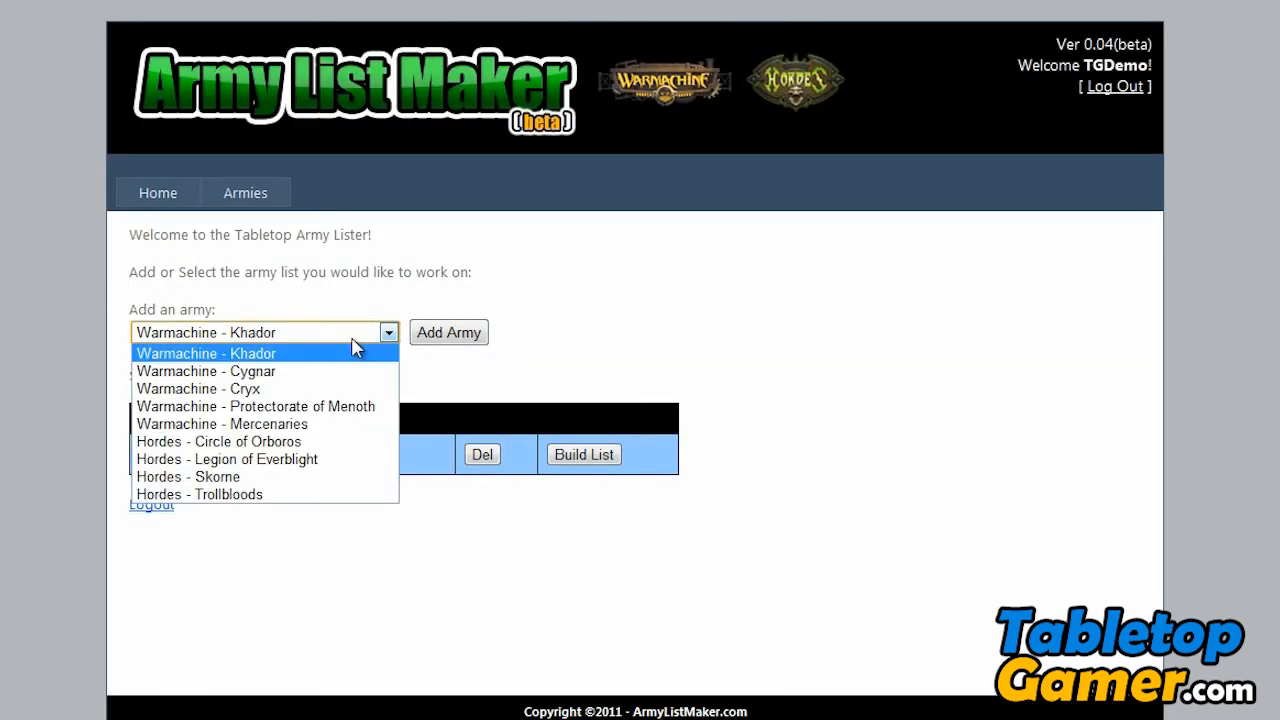
{"action": "left_click", "coordinate": [270, 388]}
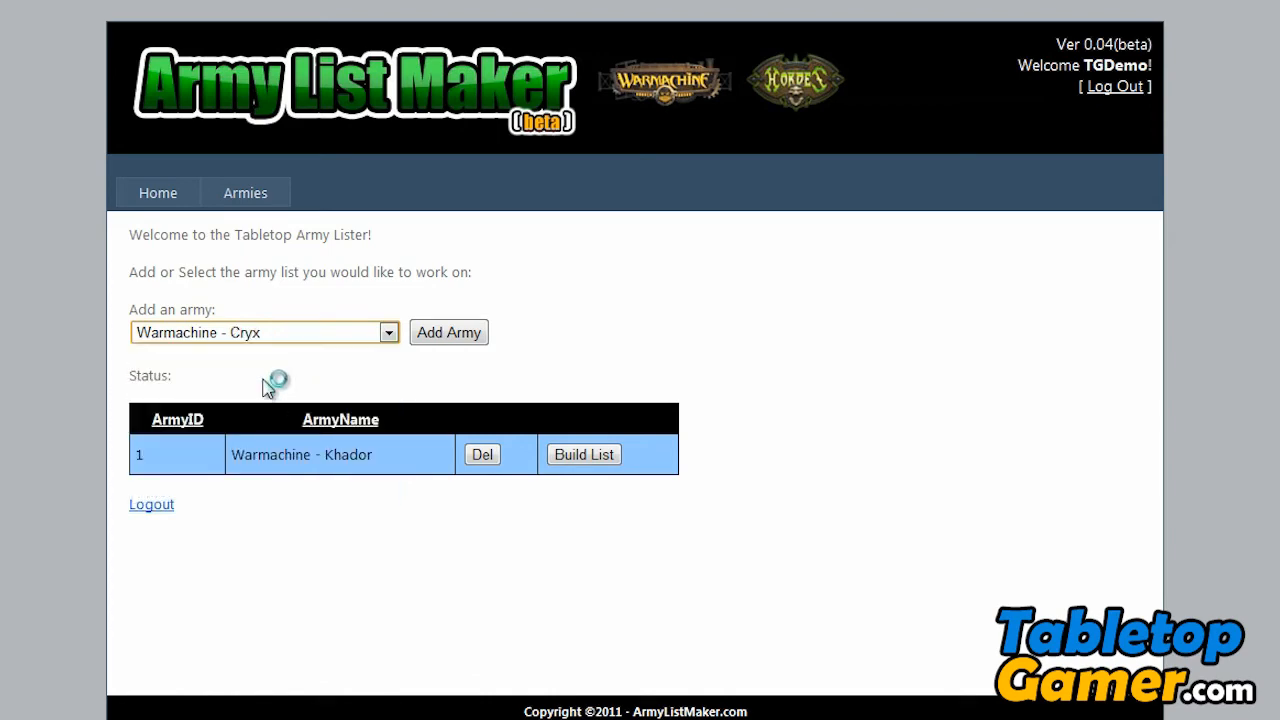
{"action": "left_click", "coordinate": [449, 333]}
- Open the Warmachine - Khador list and remove Kommander Sorscha, Destroyer, Juggernaut and War Dog from it
{"action": "left_click", "coordinate": [571, 496]}
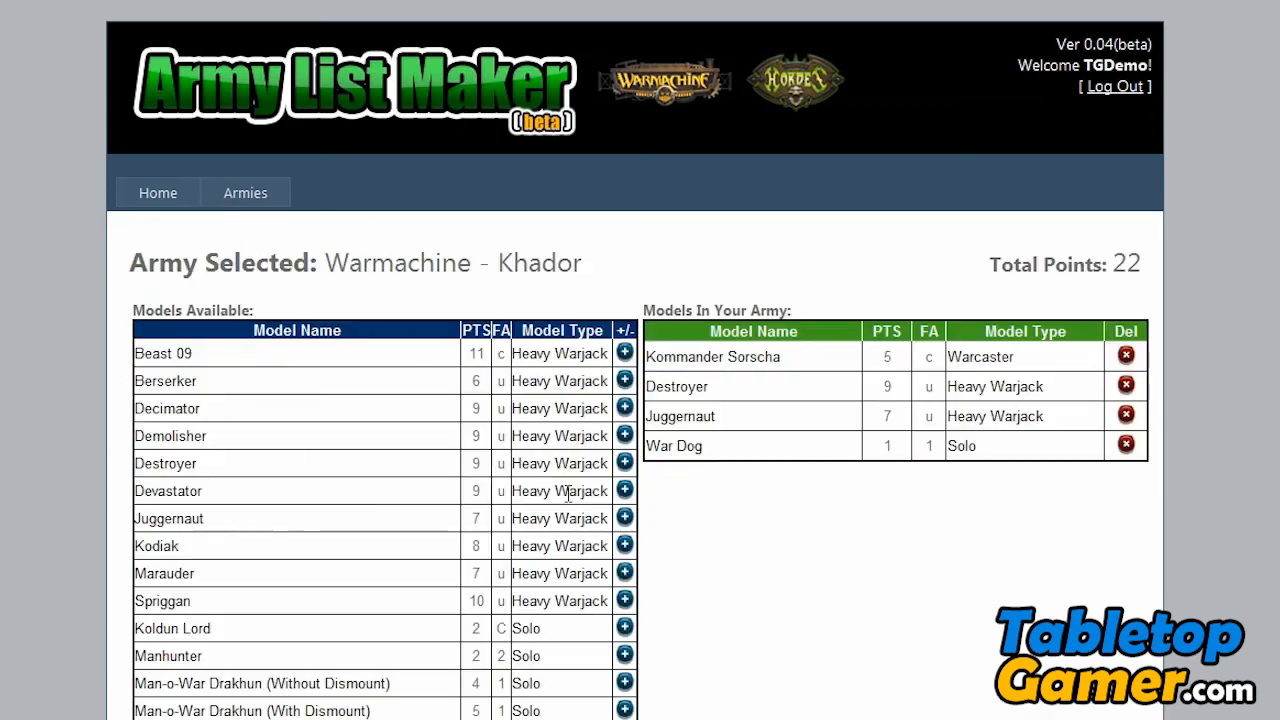
{"action": "scroll", "coordinate": [829, 348], "scroll_direction": "down", "scroll_amount": 1}
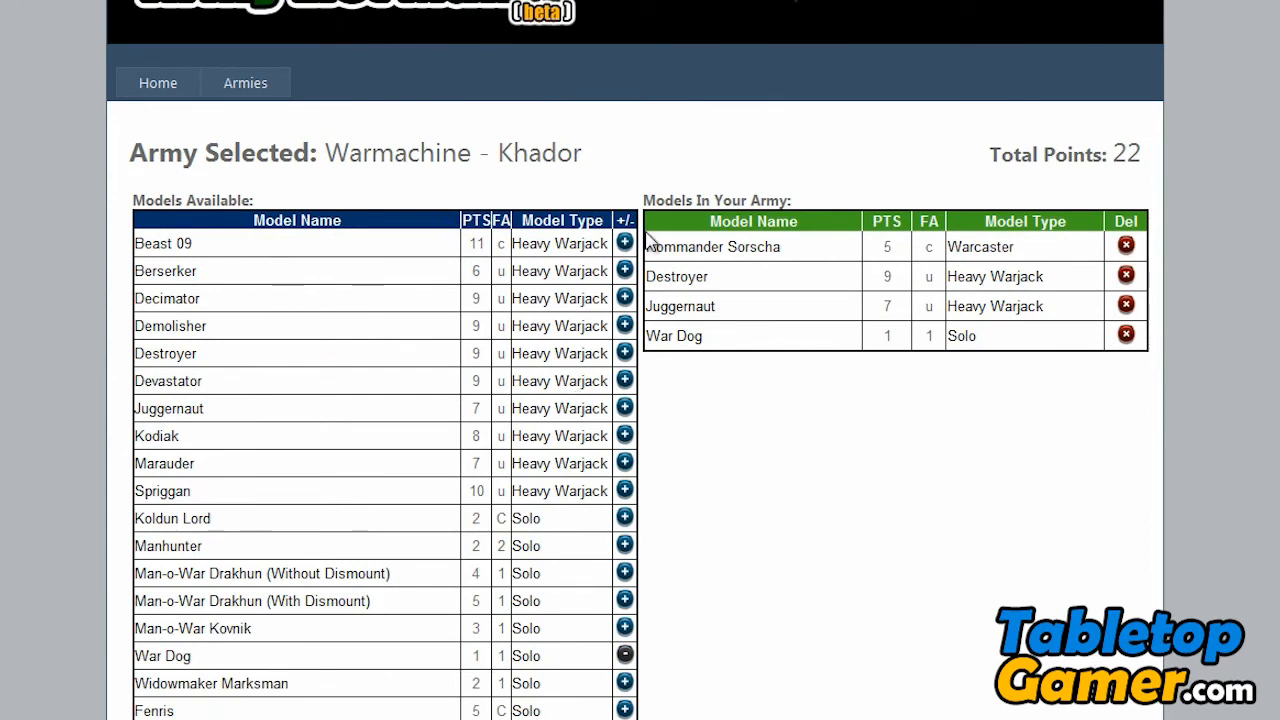
{"action": "left_click", "coordinate": [1126, 246]}
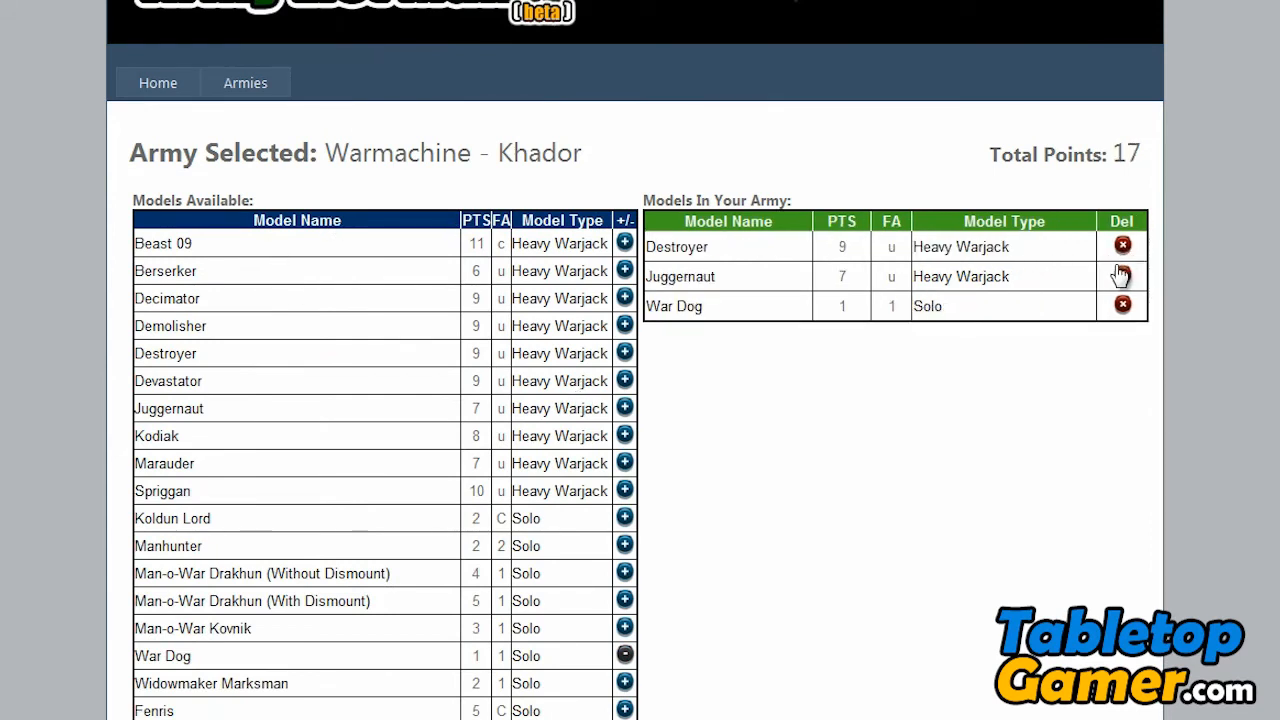
{"action": "left_click", "coordinate": [1122, 247]}
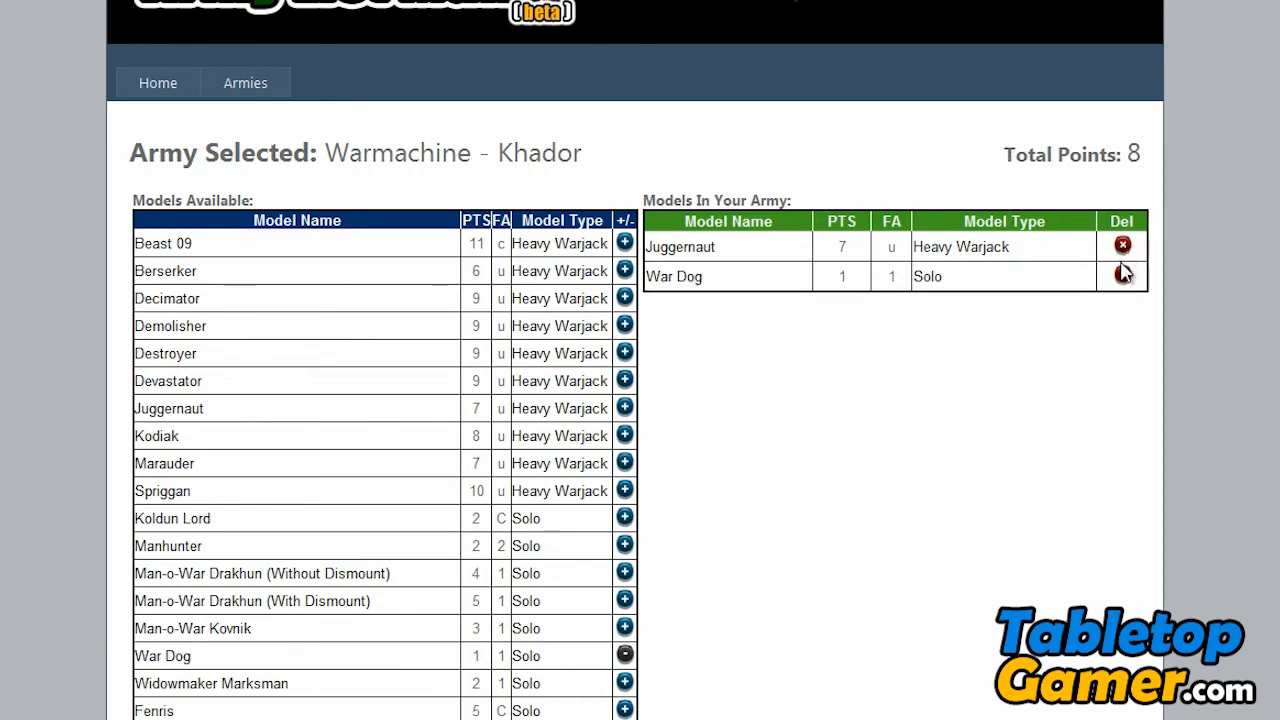
{"action": "left_click", "coordinate": [1122, 246]}
{"action": "left_click", "coordinate": [1122, 247]}
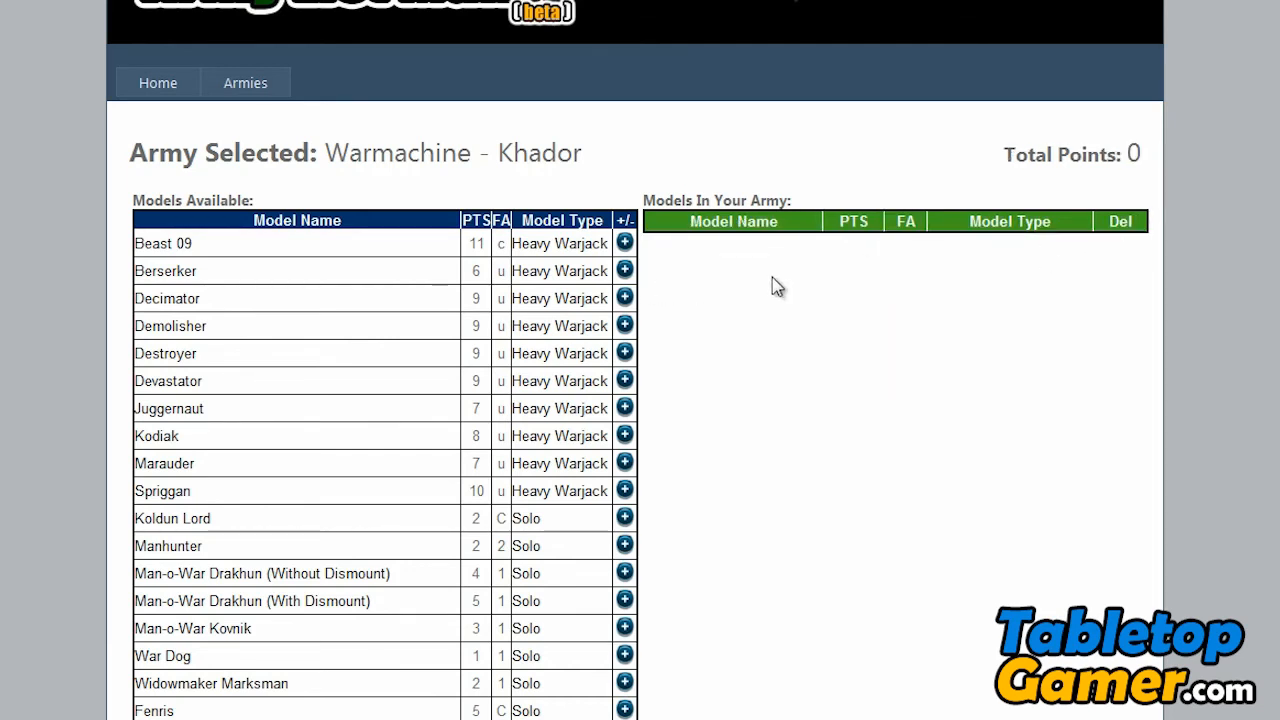
- Return to the armies overview and open the Warmachine - Cryx list for building
{"action": "left_click", "coordinate": [247, 83]}
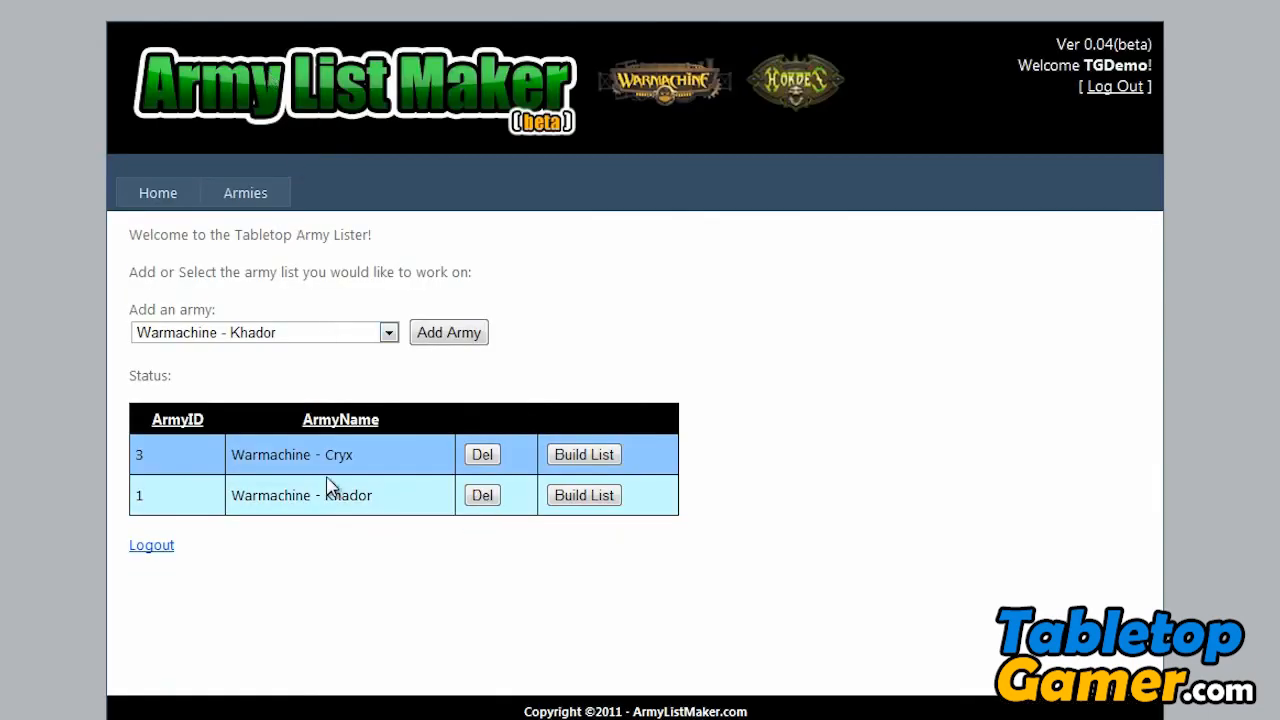
{"action": "left_click", "coordinate": [613, 455]}
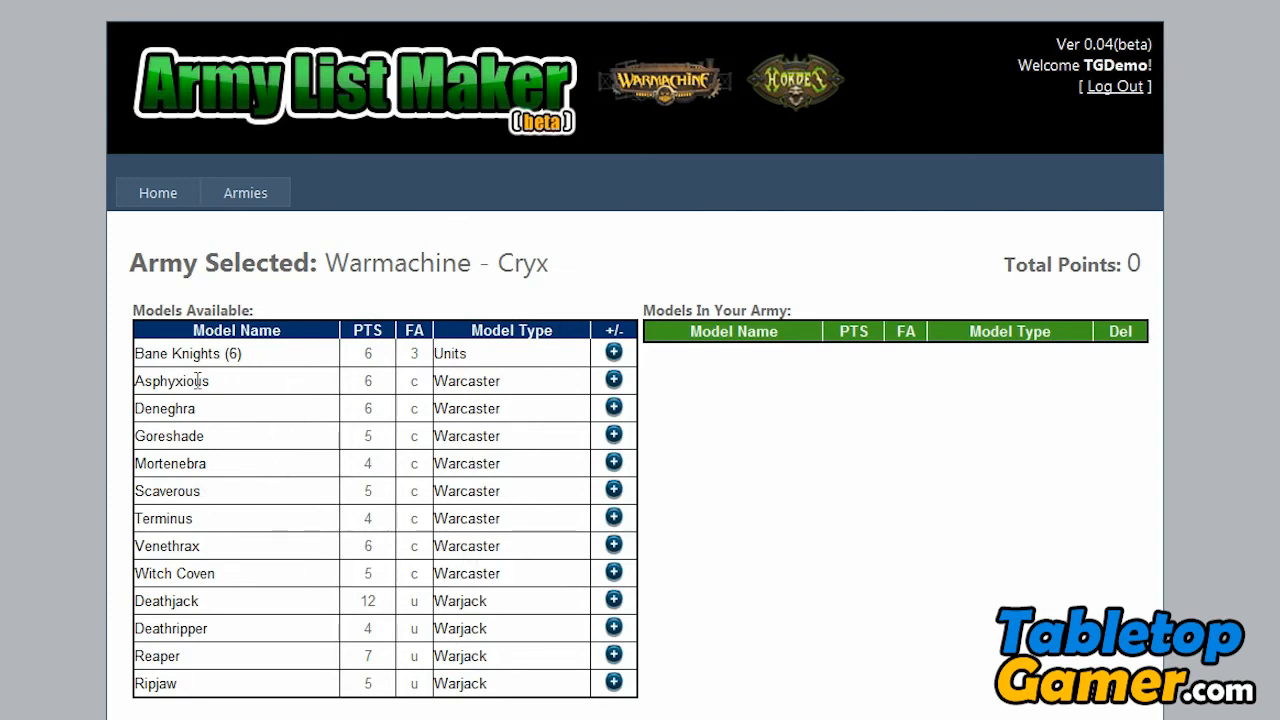
- Add the warcaster Asphyxious, the Bane Knights (6) unit and the warcaster Goreshade to the Warmachine - Cryx army
{"action": "left_click", "coordinate": [614, 379]}
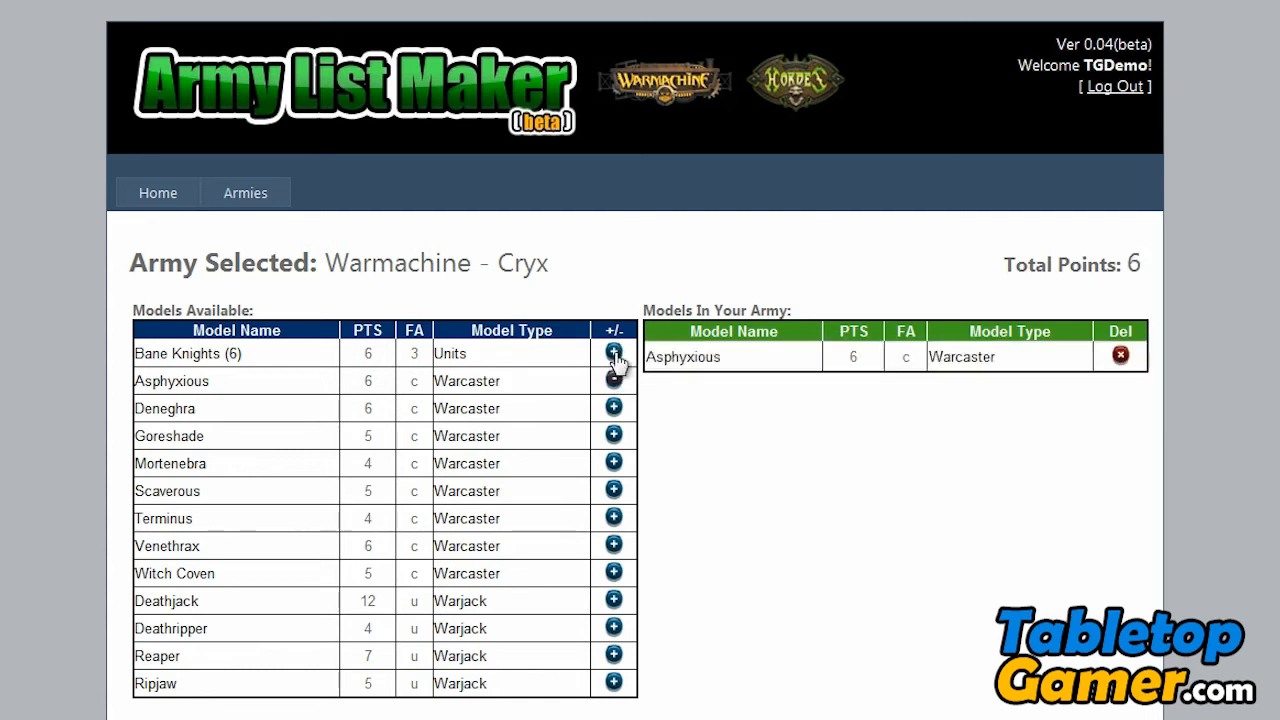
{"action": "left_click", "coordinate": [614, 352]}
{"action": "left_click", "coordinate": [614, 435]}
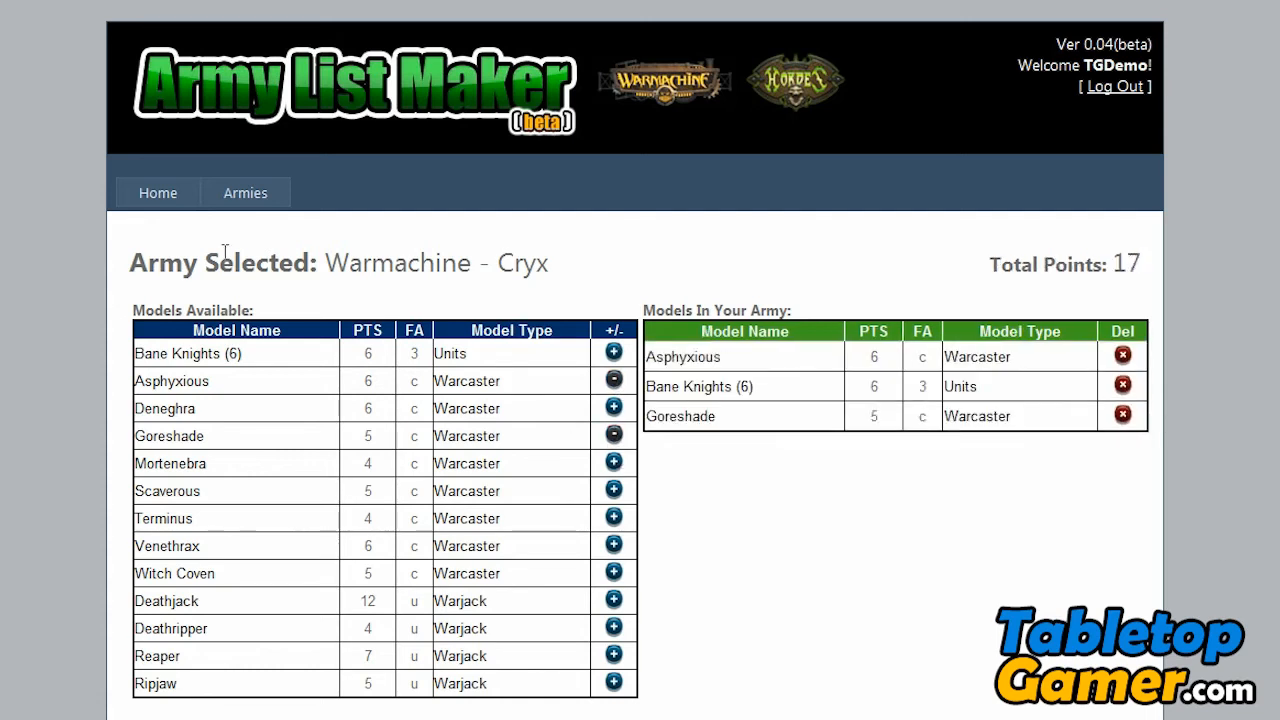
- Return to the armies overview, open the Warmachine - Khador list and look through its available models
{"action": "left_click", "coordinate": [258, 205]}
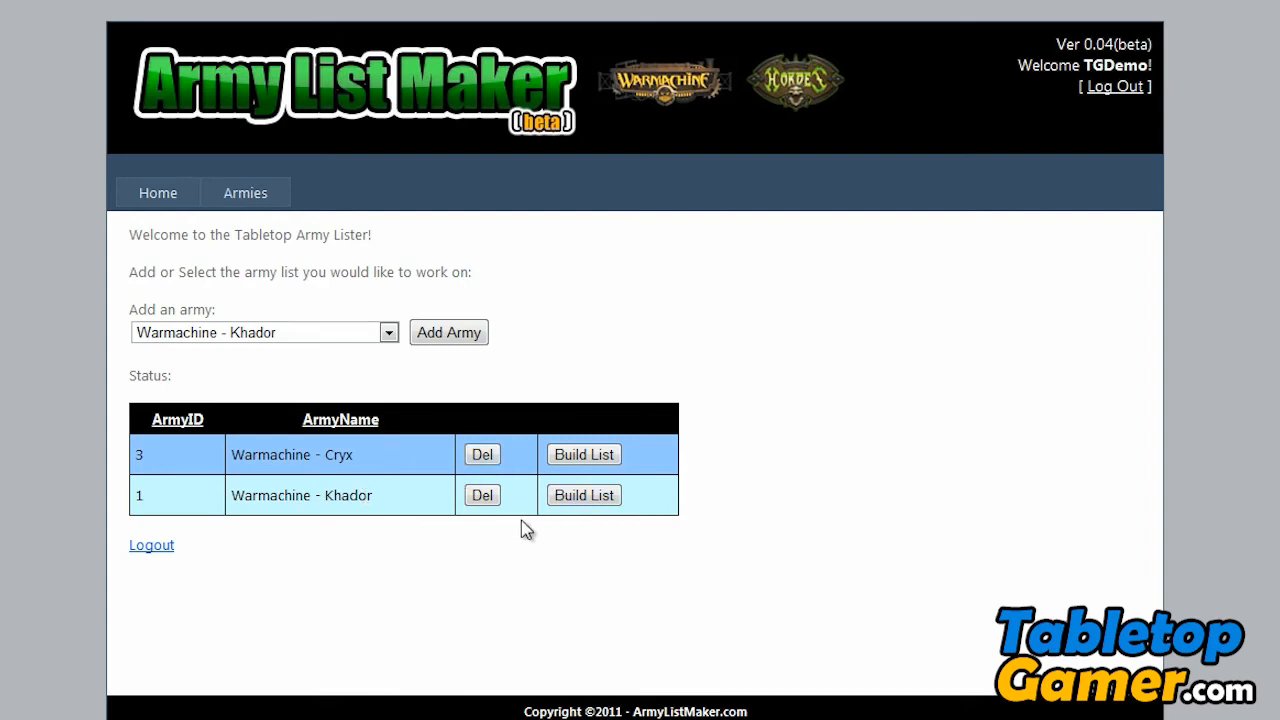
{"action": "left_click", "coordinate": [562, 500]}
{"action": "scroll", "coordinate": [780, 480], "scroll_direction": "down", "scroll_amount": 10}
{"action": "scroll", "coordinate": [747, 488], "scroll_direction": "down", "scroll_amount": 10}
{"action": "scroll", "coordinate": [749, 486], "scroll_direction": "up", "scroll_amount": 20}
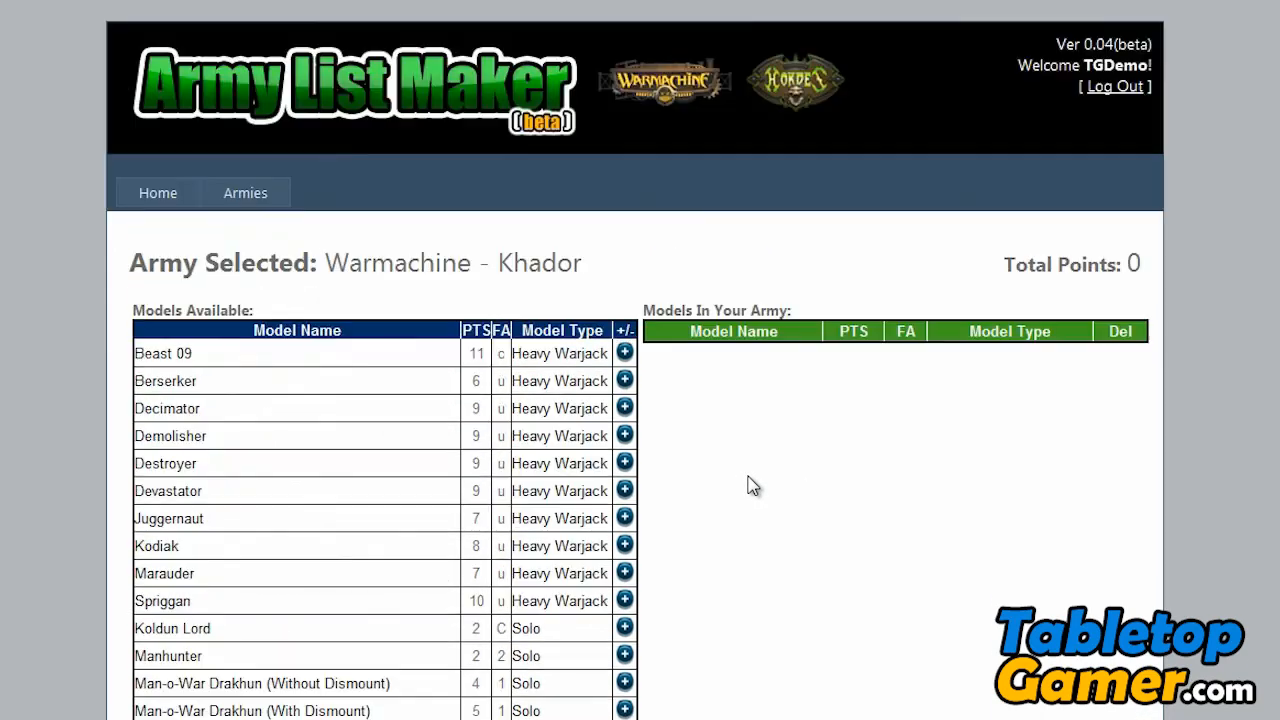
- Leave the Khador list for the site's home page and open the Army List Maker Discussion Forum
{"action": "left_click", "coordinate": [258, 205]}
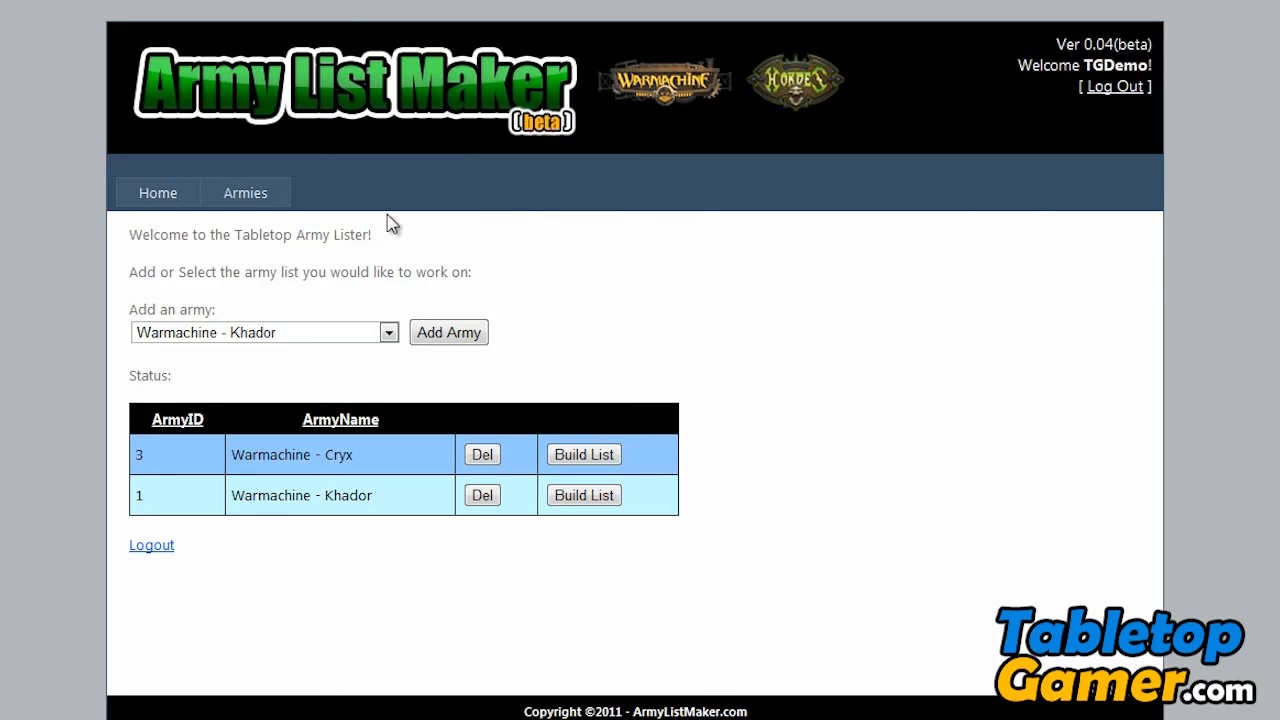
{"action": "left_click", "coordinate": [178, 202]}
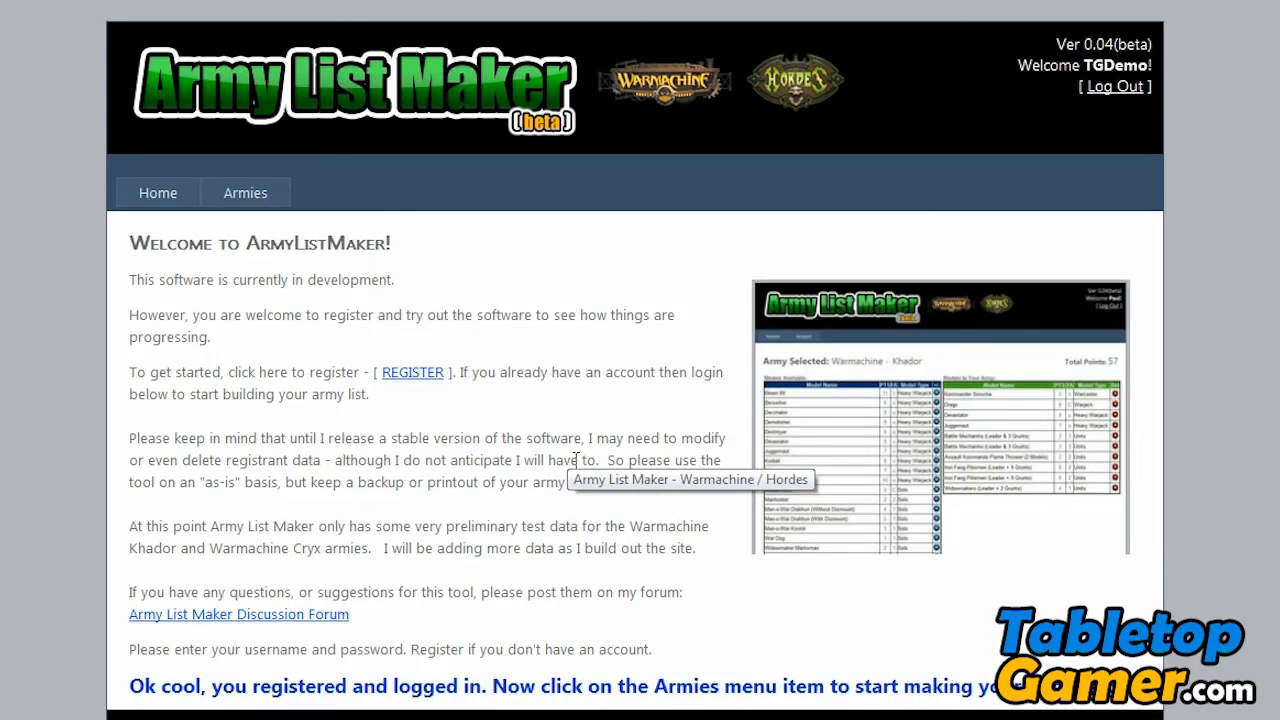
{"action": "left_click", "coordinate": [176, 630]}
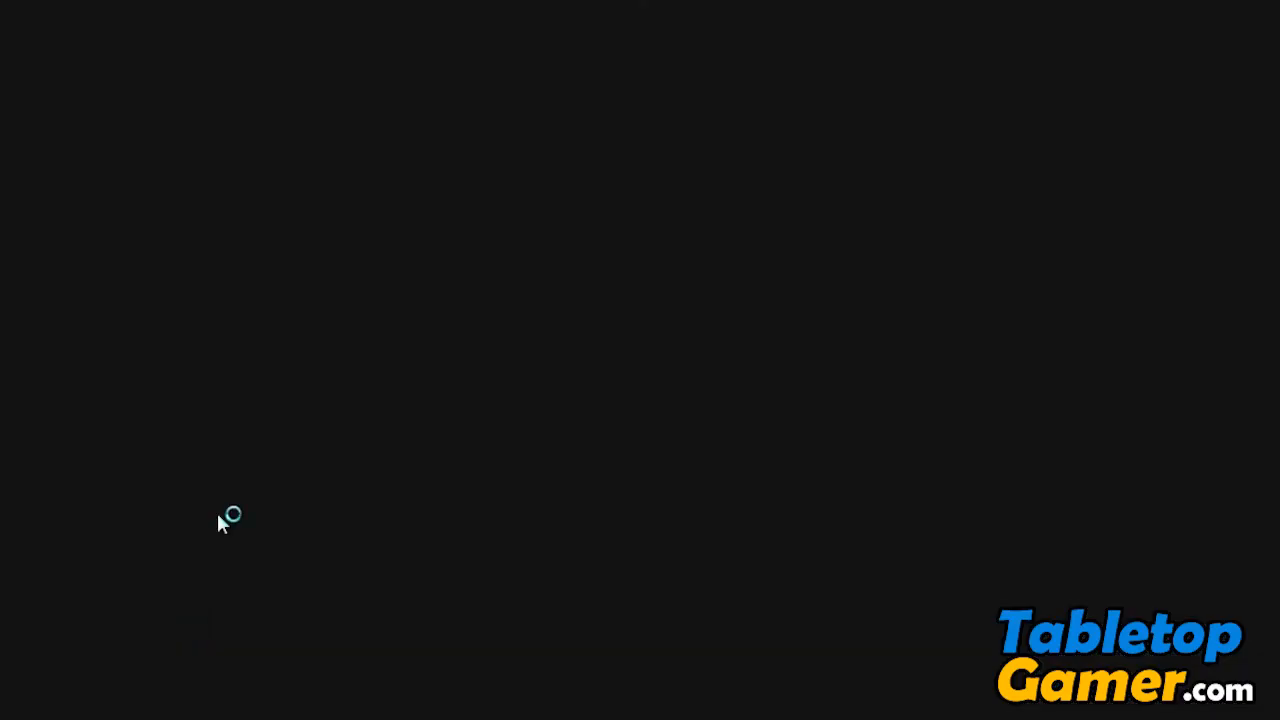